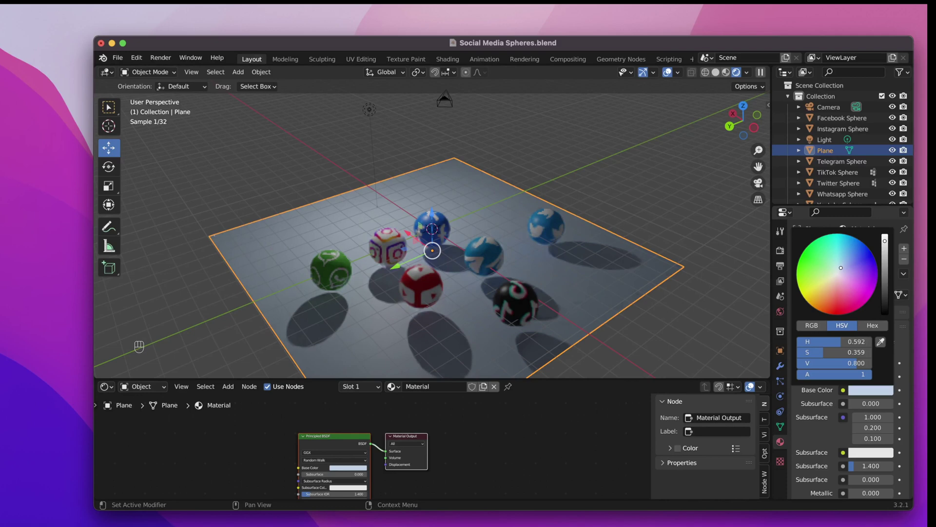
Step: Change the base colour of the plane's material to yellow
left_click_drag(840, 268, 818, 286)
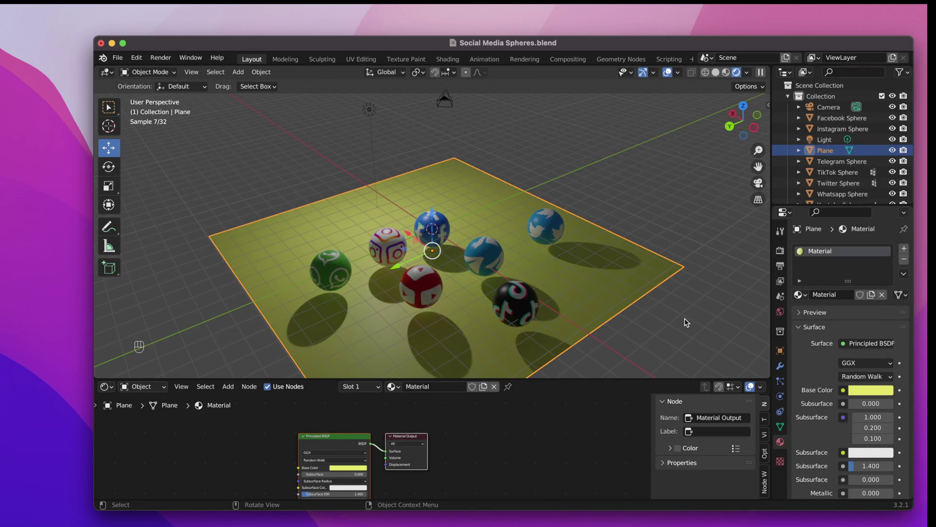
middle_click_drag(687, 322, 612, 306)
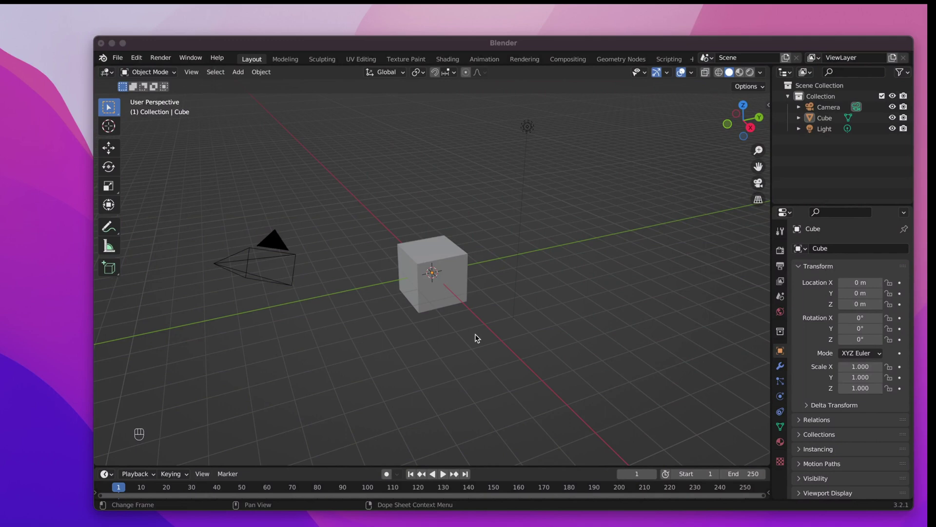
Step: Put the cube in Edit Mode with face selection and select one of its side faces
scroll(475, 335, "right", 3)
scroll(475, 335, "left", 4)
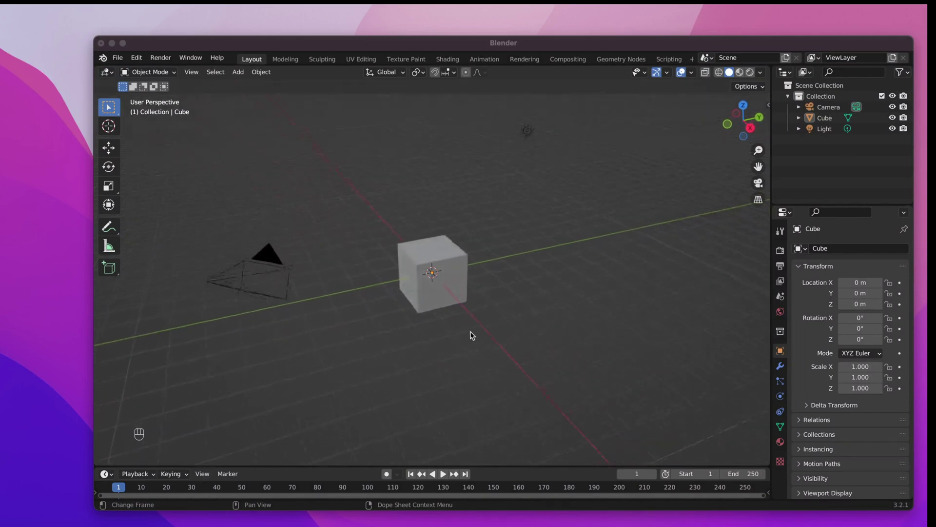
left_click(446, 256)
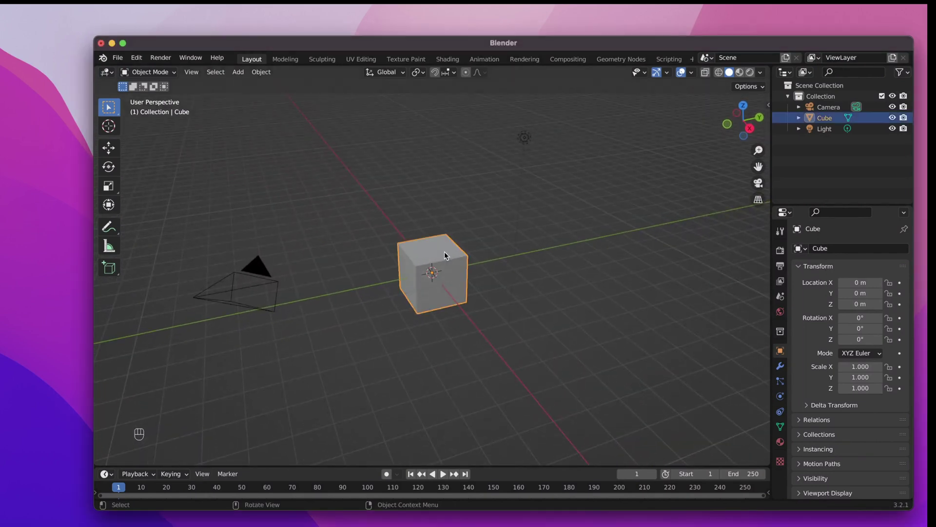
key("Tab")
left_click(362, 248)
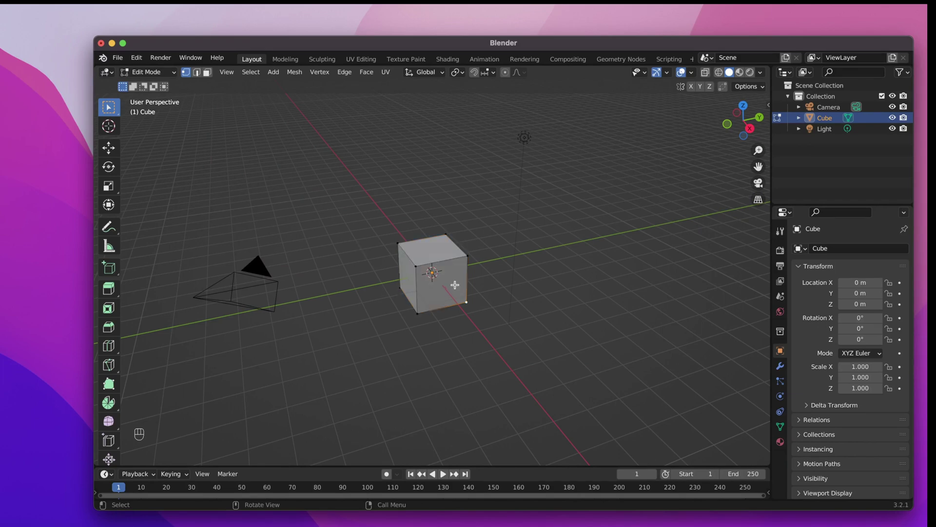
left_click(207, 73)
left_click(456, 276)
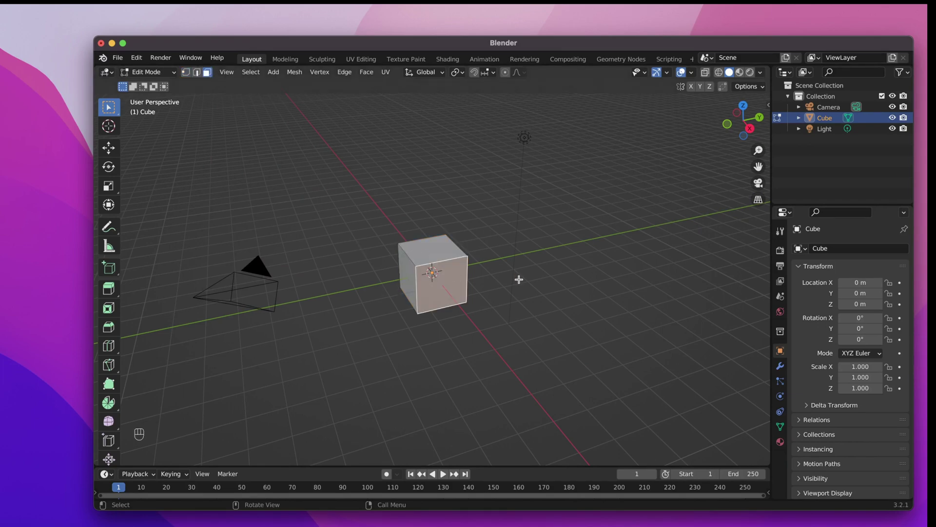
Step: Create a vertex group named 1 and assign the selected side face to it
left_click(780, 426)
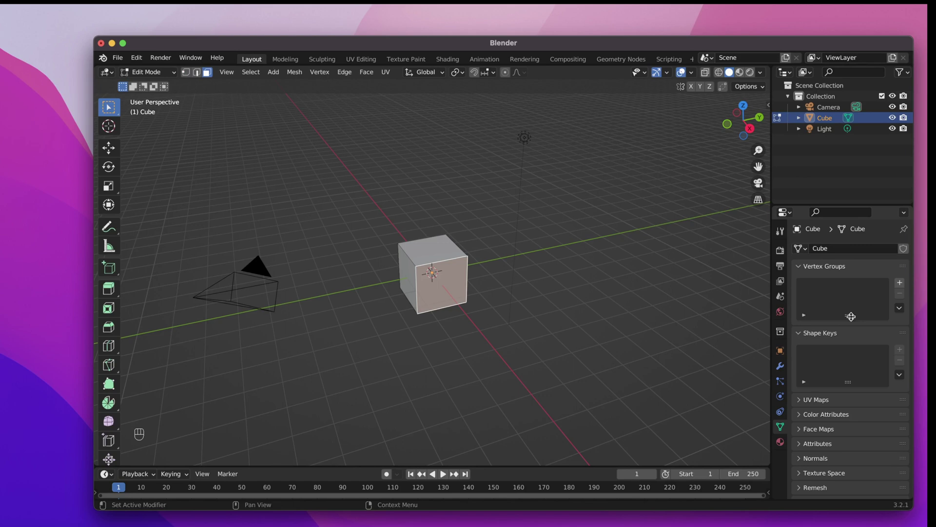
left_click(900, 284)
double_click(822, 285)
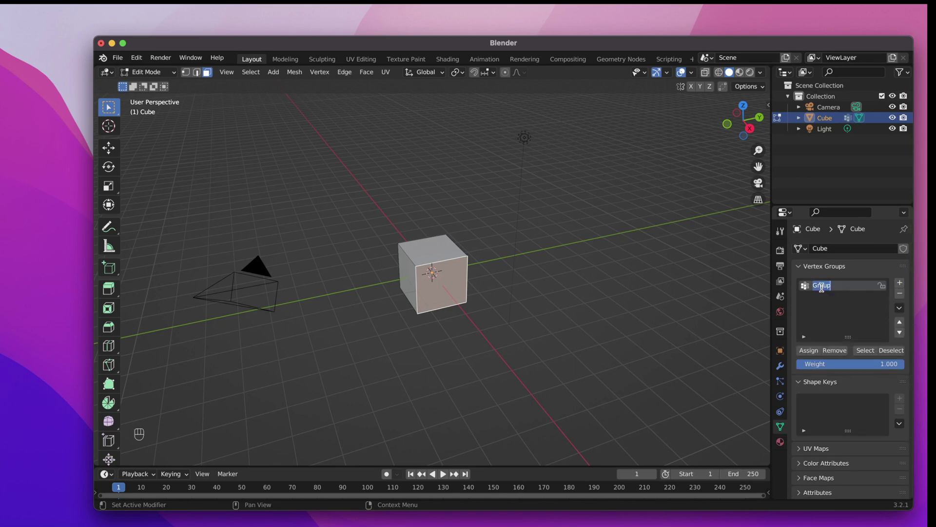
type("1")
key("Return")
left_click(815, 351)
Step: Create a vertex group named 2 and assign the cube's second side face to it
middle_click_drag(688, 325, 469, 279)
left_click(899, 282)
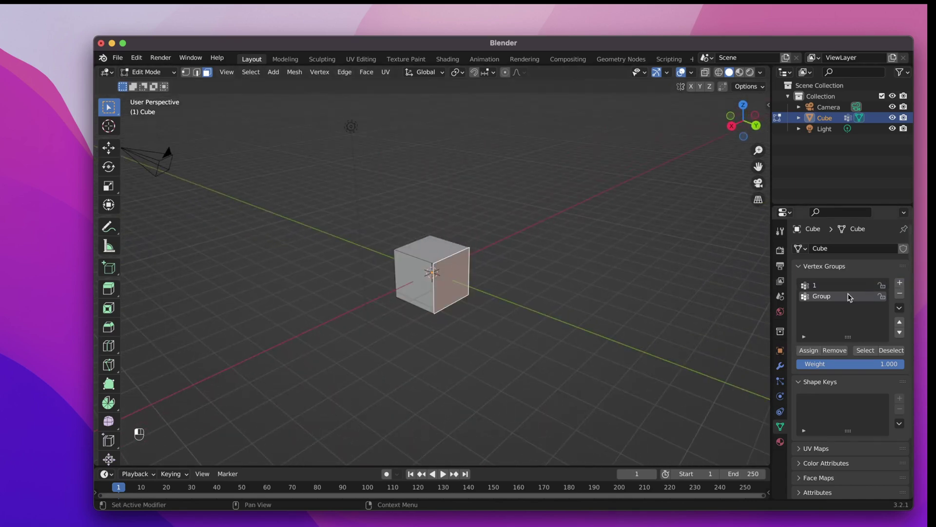
double_click(819, 297)
type("2")
key("Return")
scroll(792, 358, "down", 1)
middle_click_drag(787, 358, 780, 362)
Step: Select the cube's third side face and assign it to a new vertex group named 3
middle_click_drag(621, 266, 491, 276)
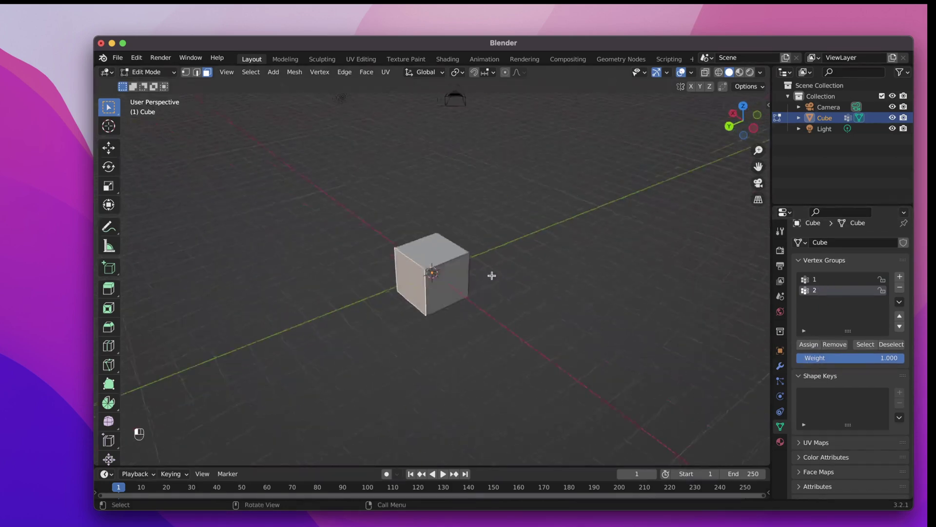
left_click(452, 282)
left_click(899, 277)
double_click(817, 298)
type("3")
key("Return")
left_click(809, 345)
Step: Select the remaining side face of the cube and assign it to a new vertex group named 4
middle_click_drag(566, 312, 439, 288)
left_click(452, 278)
left_click(899, 277)
double_click(818, 313)
type("4")
key("Return")
left_click(809, 344)
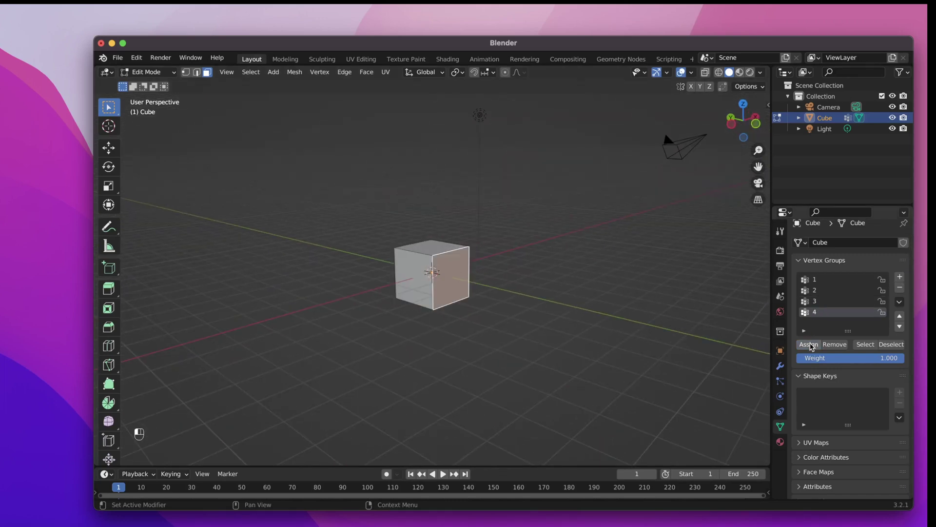
Step: Select the cube's top face and assign it to a new vertex group named 5
left_click(431, 246)
left_click(900, 276)
double_click(819, 322)
type("5")
key("Return")
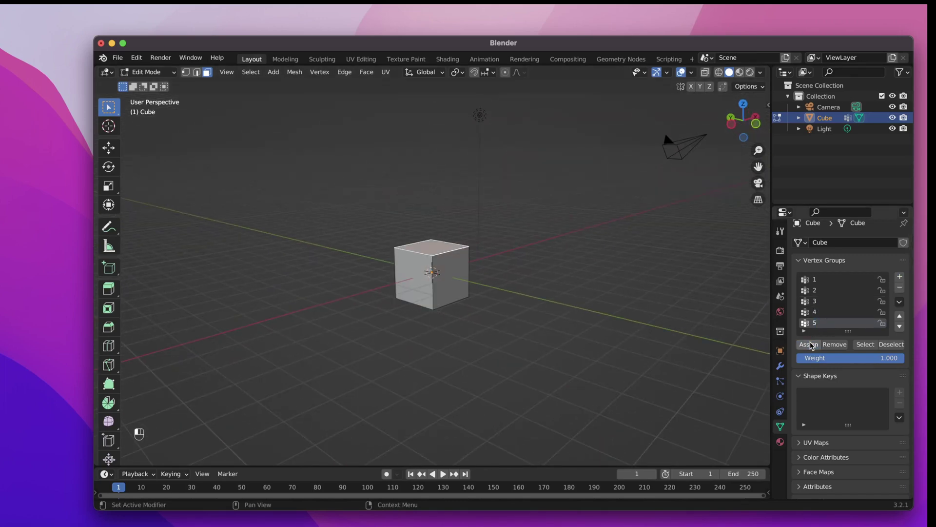
left_click(809, 344)
Step: Select the cube's underside face and assign it to a new vertex group named 6
middle_click_drag(610, 312, 488, 276)
left_click(431, 295)
left_click(899, 277)
double_click(823, 322)
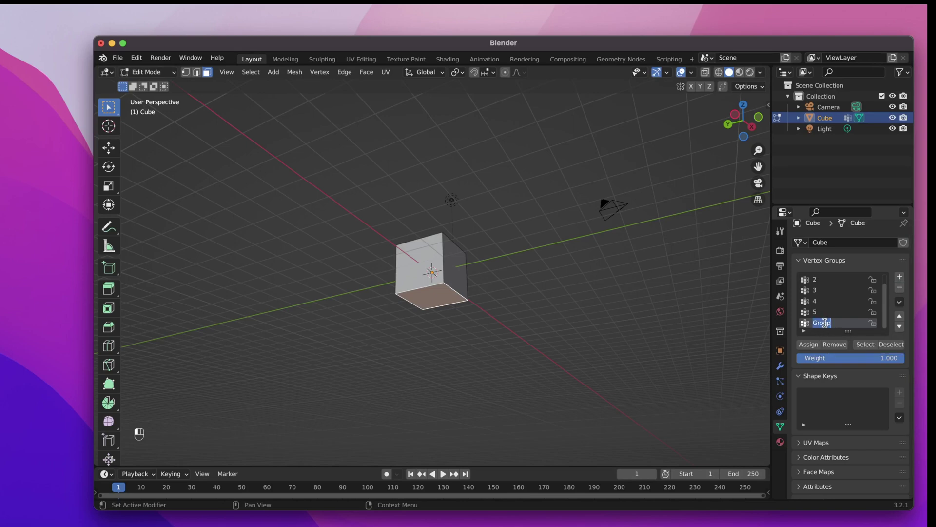
type("6")
key("Return")
left_click(809, 344)
Step: Select all faces of the cube and subdivide them with 10 cuts
middle_click_drag(609, 312, 629, 305)
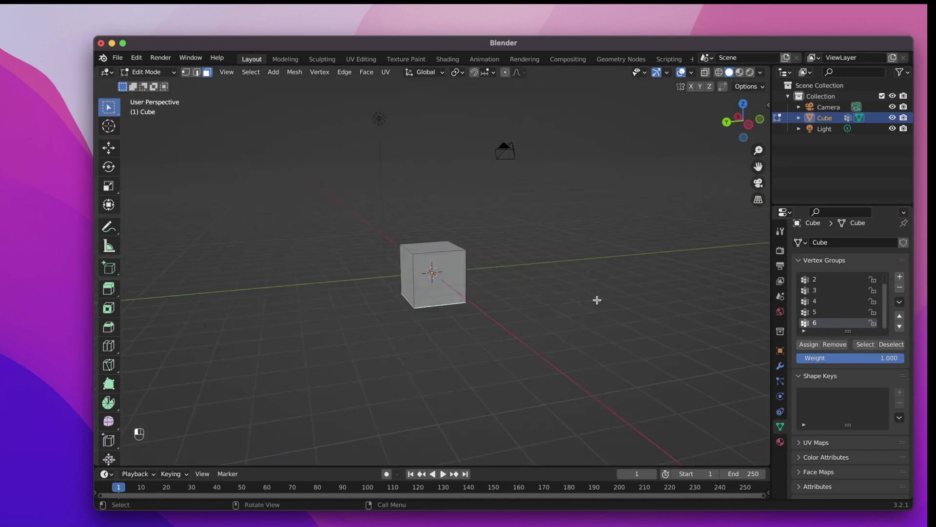
key("a")
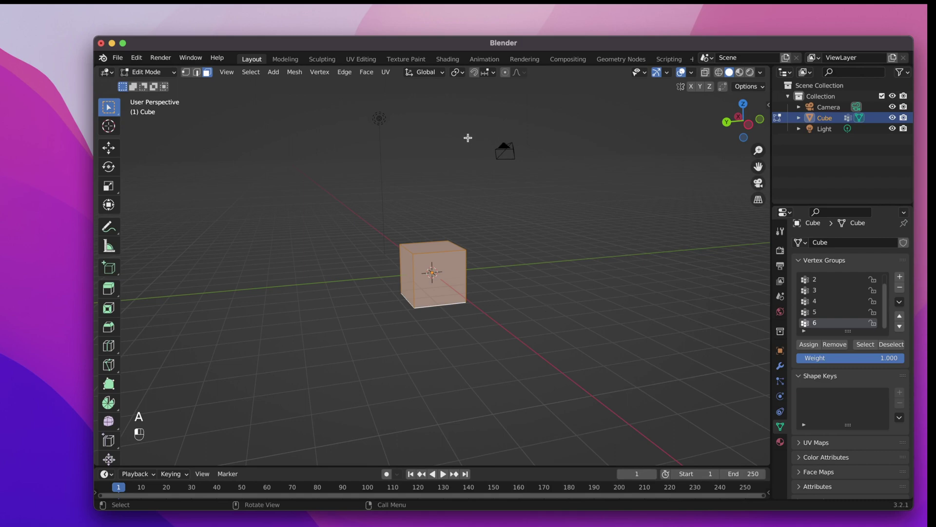
left_click(345, 73)
left_click(363, 132)
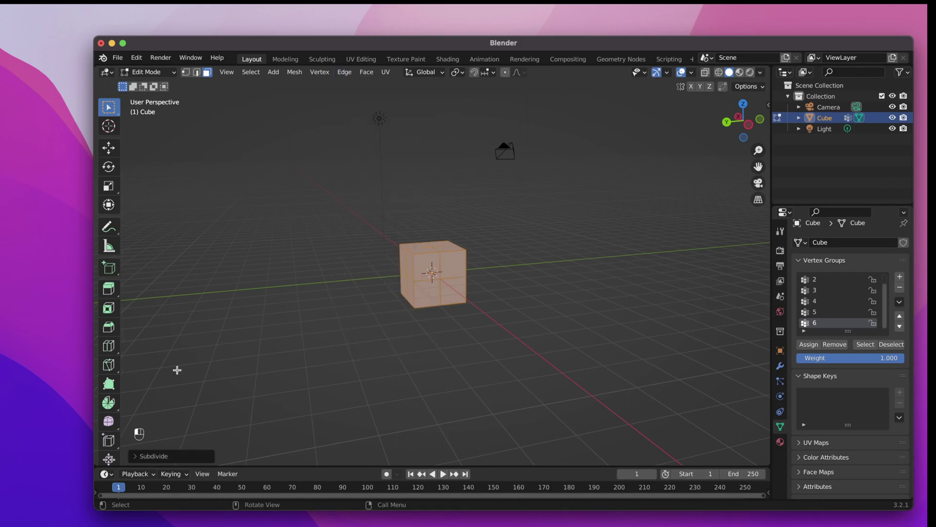
left_click(137, 456)
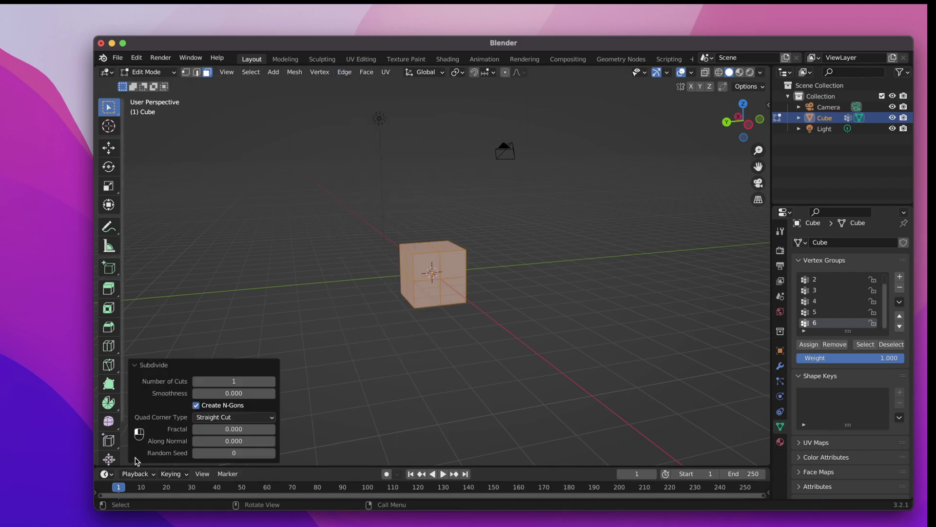
left_click(252, 381)
type("10")
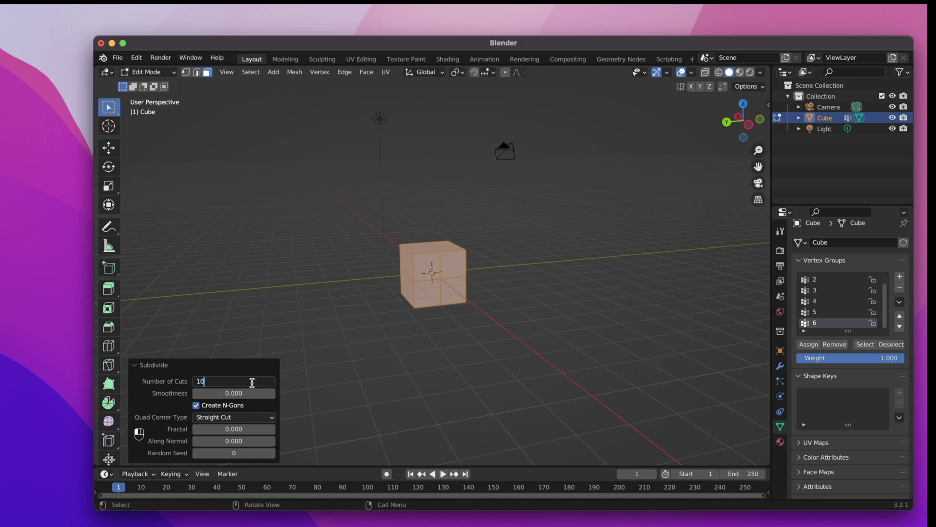
key("Return")
Step: Round the subdivided cube with To Sphere at a factor of 1 and return to Object Mode
key("alt")
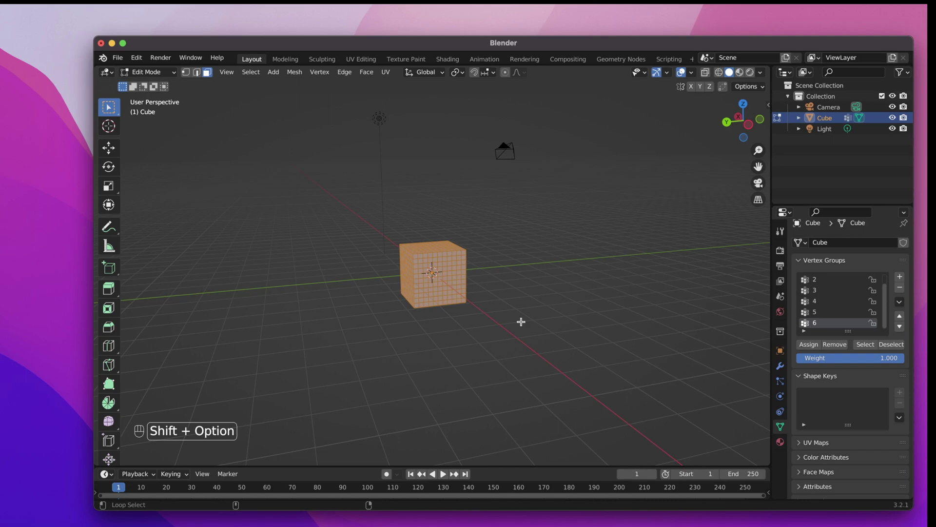
key("shift+alt+s")
left_click(521, 321)
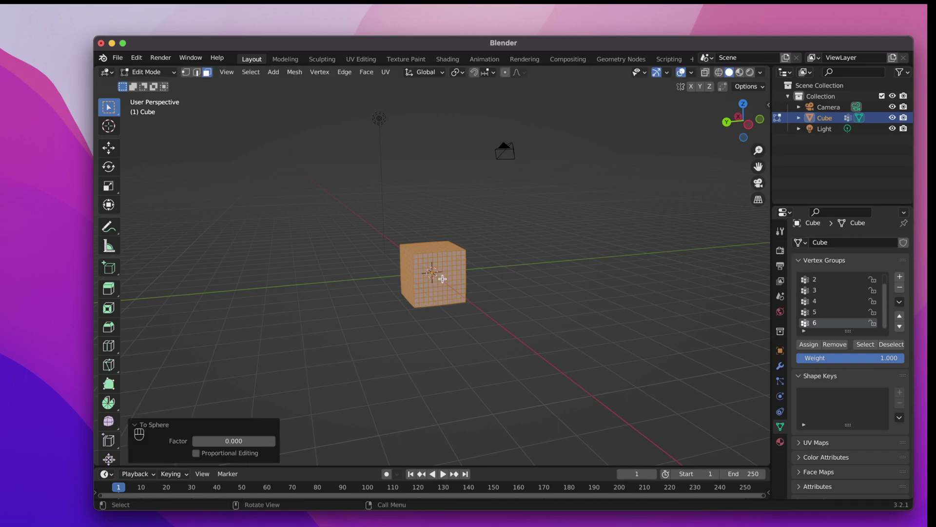
left_click(253, 438)
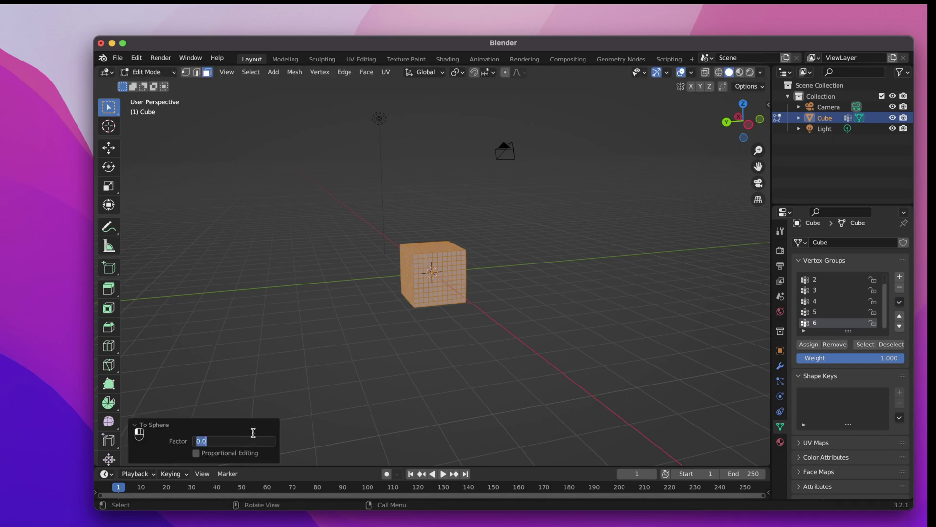
type("1")
key("Return")
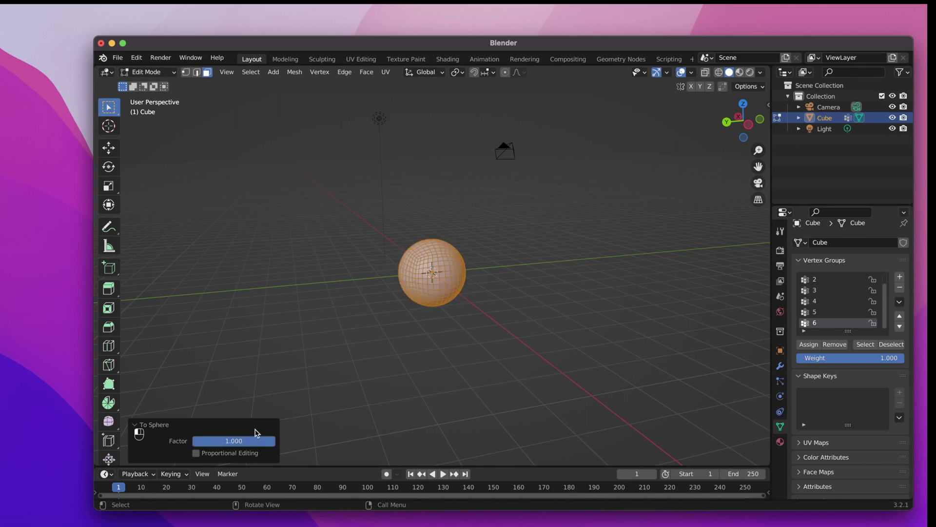
scroll(439, 332, "down", 5)
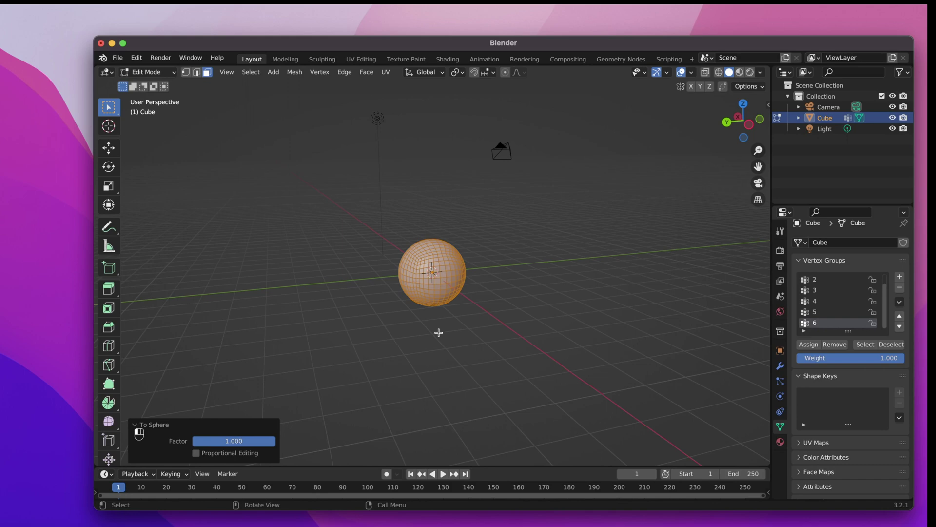
scroll(439, 335, "up", 5)
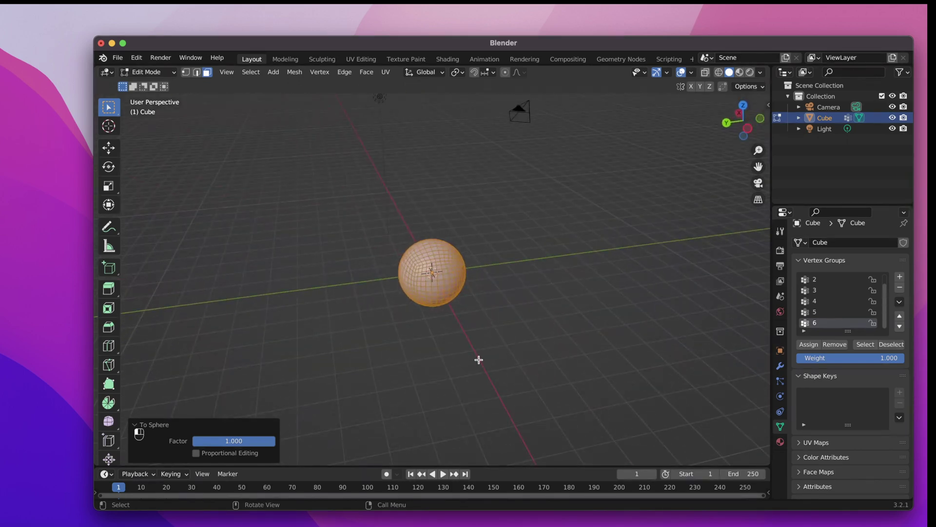
key("Tab")
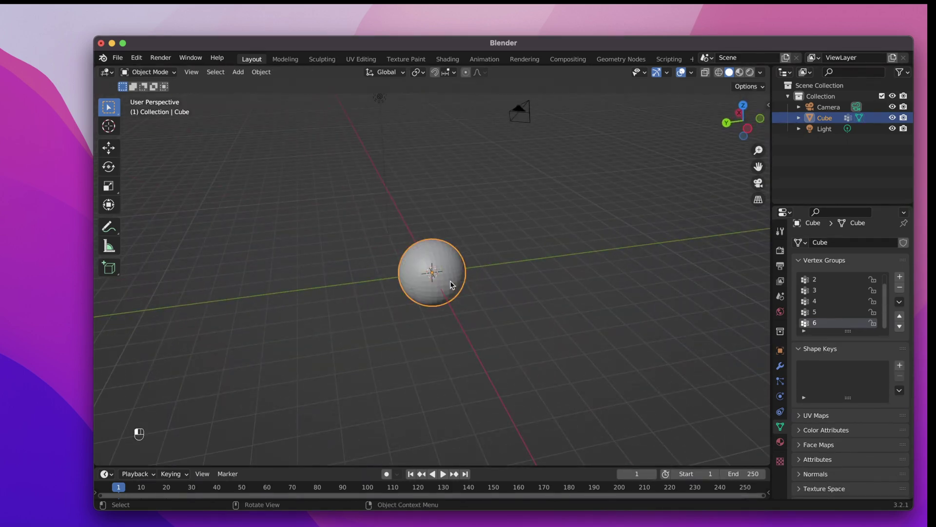
Step: Switch the viewport to wireframe shading and scale the rounded cube up by about 2.59
key("z")
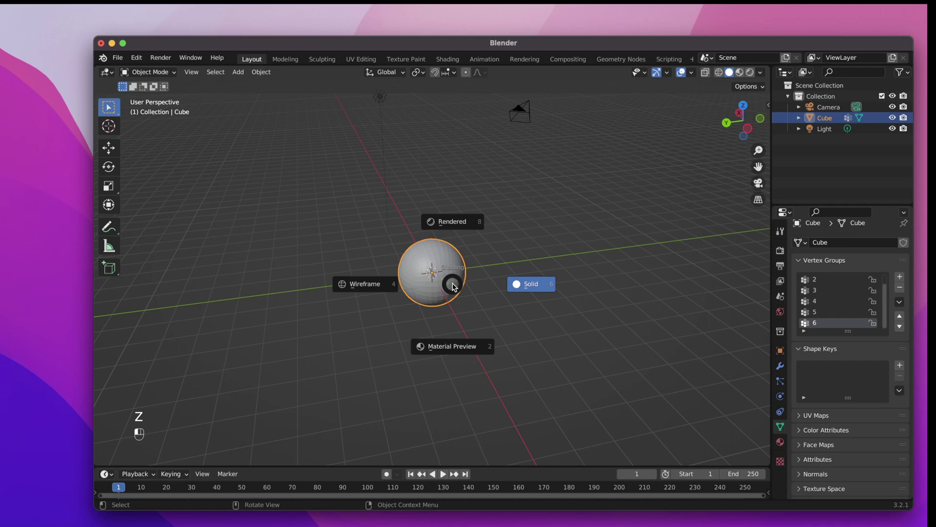
left_click(372, 284)
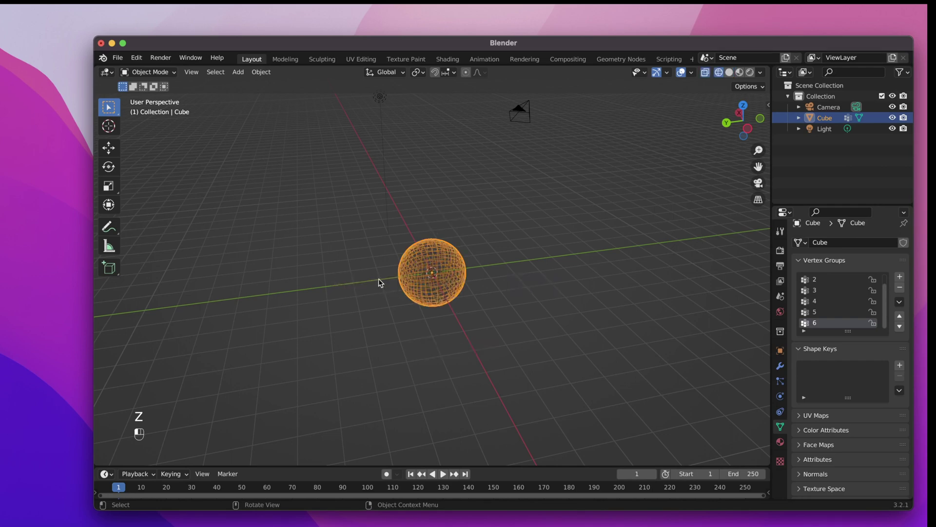
key("s")
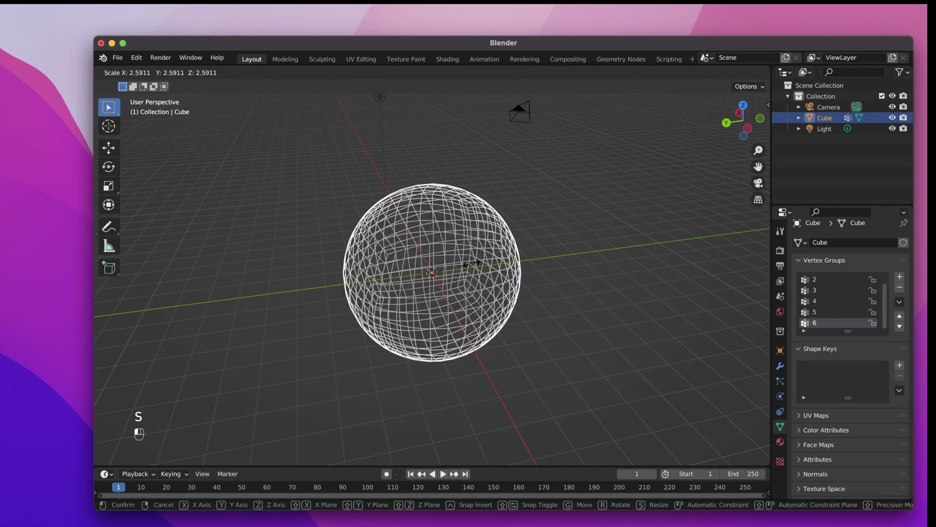
left_click(472, 266)
Step: Add a UV sphere at the centre with 100 segments and 50 rings
key("shift+a")
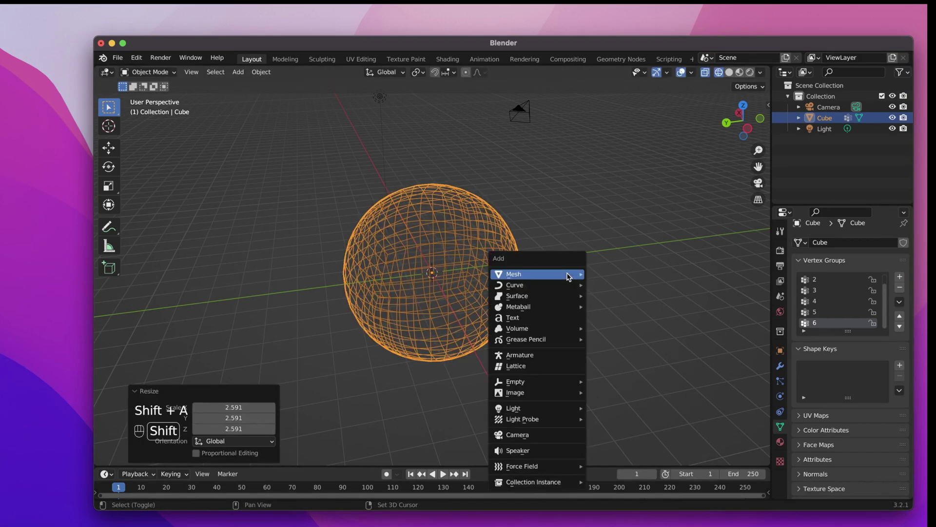
mouse_move(569, 276)
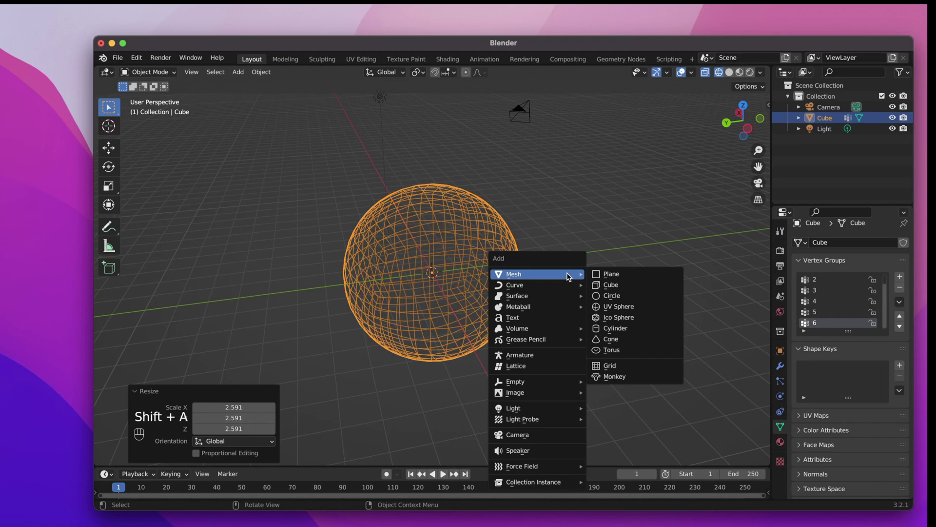
left_click(621, 306)
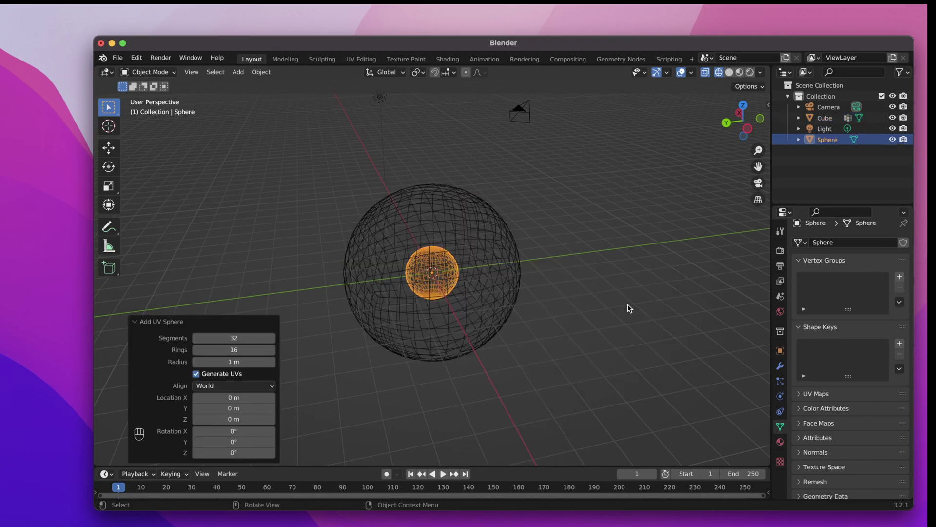
left_click(263, 338)
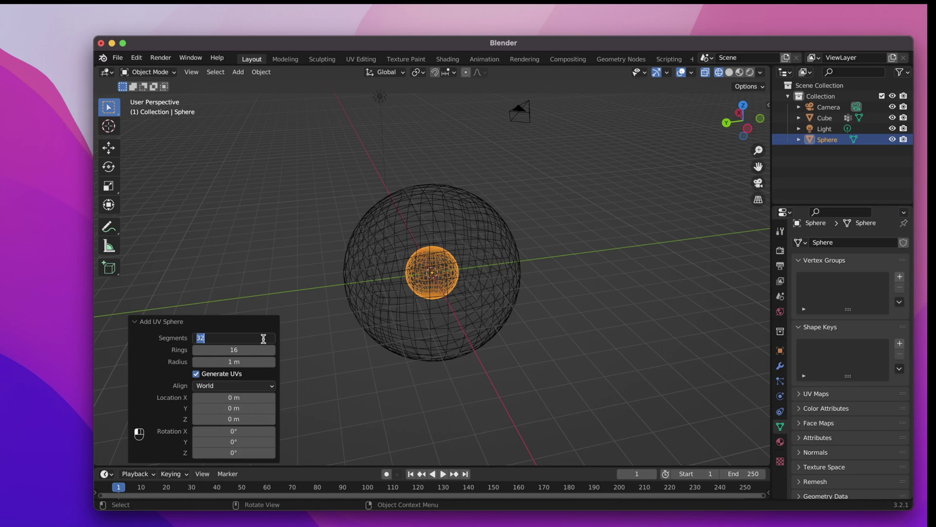
type("100")
key("Tab")
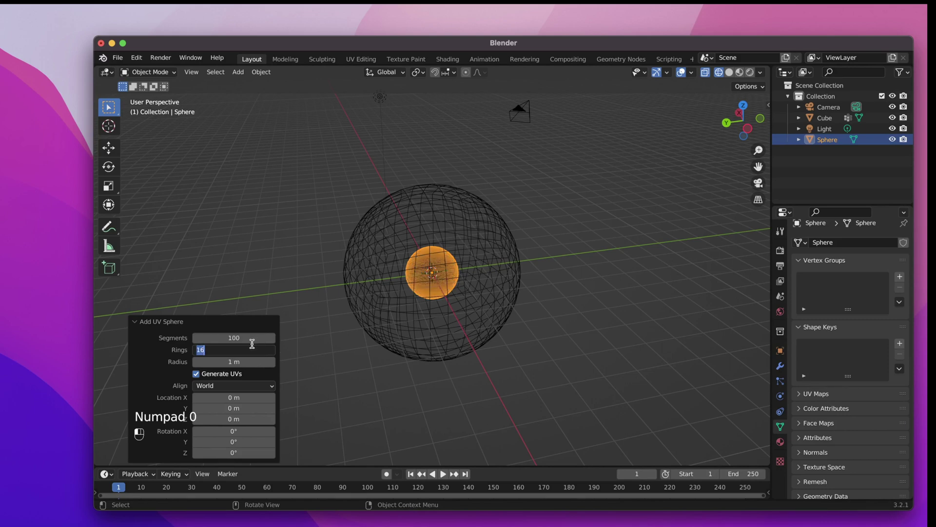
type("50")
key("Return")
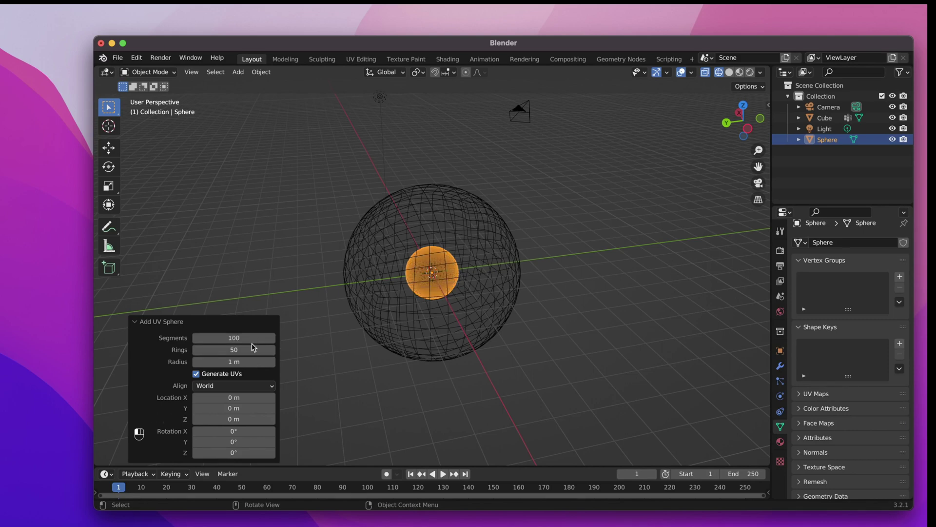
Step: Add a Shrinkwrap modifier to the rounded cube with Target Normal Project wrapping and the inner Sphere as target
left_click(449, 330)
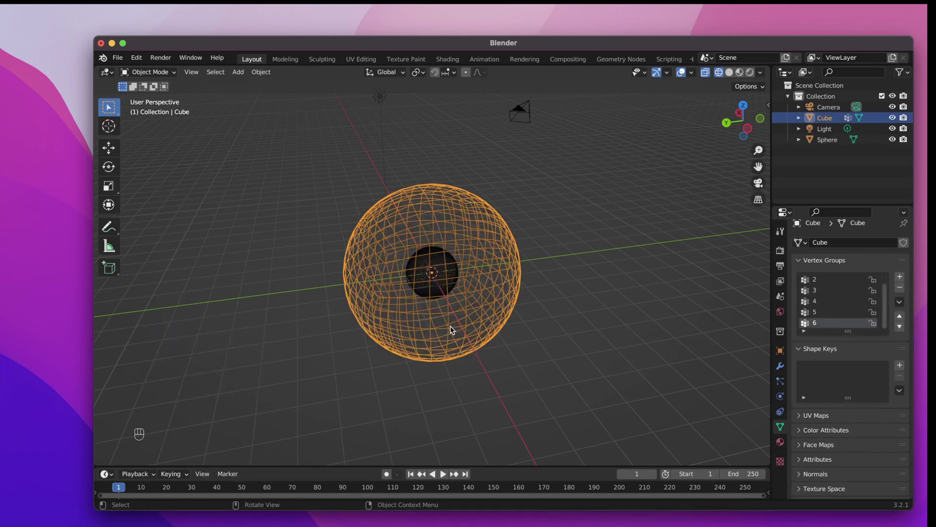
left_click(780, 366)
left_click(824, 248)
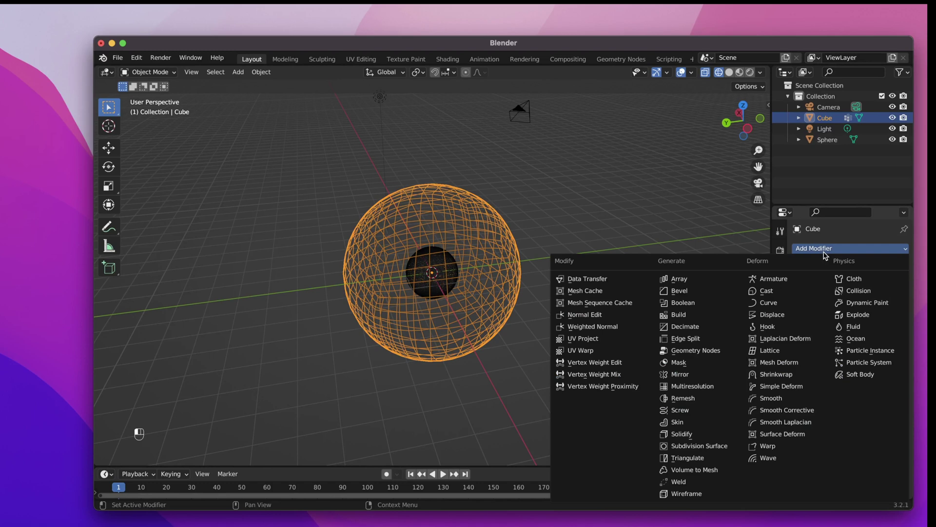
left_click(778, 374)
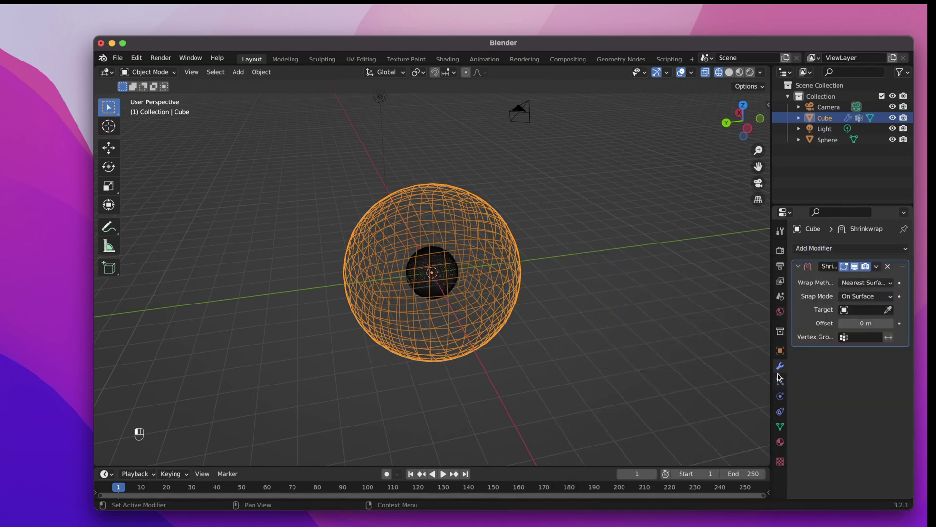
left_click(889, 283)
left_click(835, 330)
left_click(888, 310)
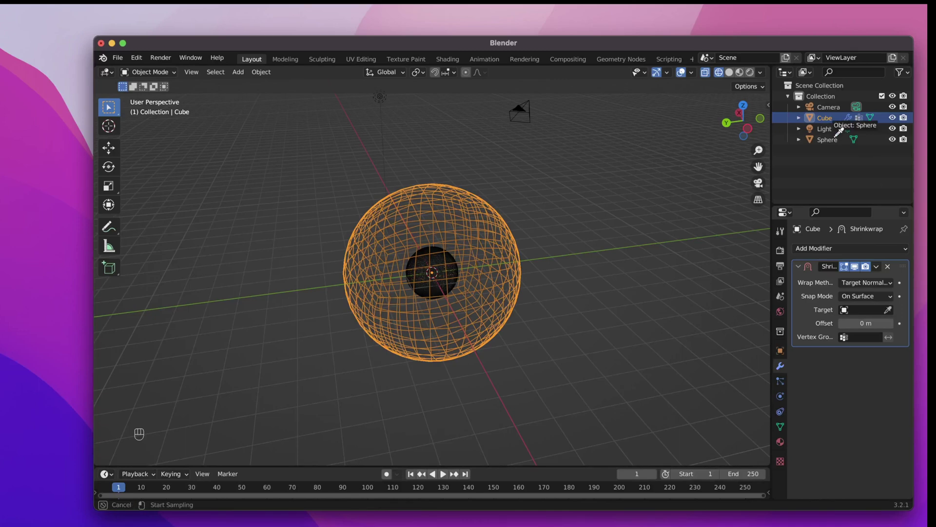
left_click(831, 140)
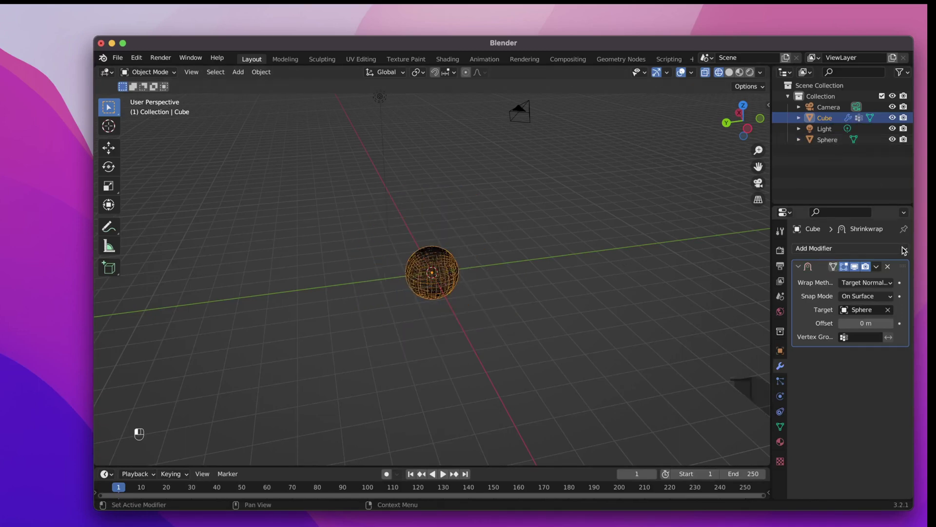
Step: Apply the Shrinkwrap modifier, delete the UV sphere and select the shrunken cube
left_click(879, 268)
left_click(863, 278)
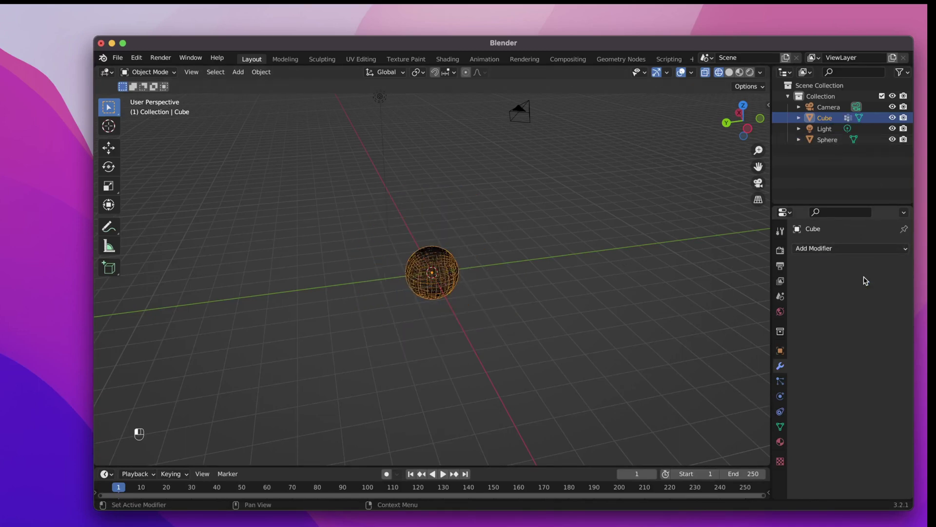
left_click(828, 139)
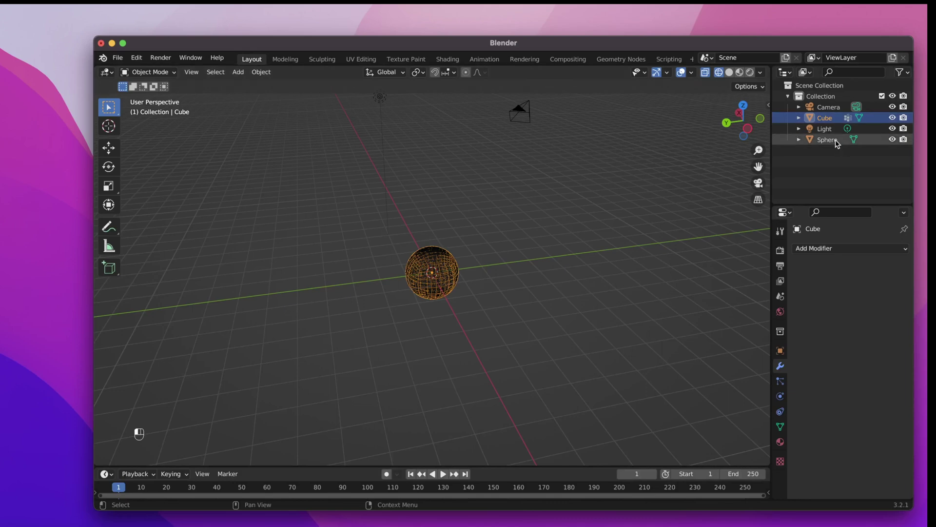
key("x")
left_click(427, 253)
left_click(425, 254)
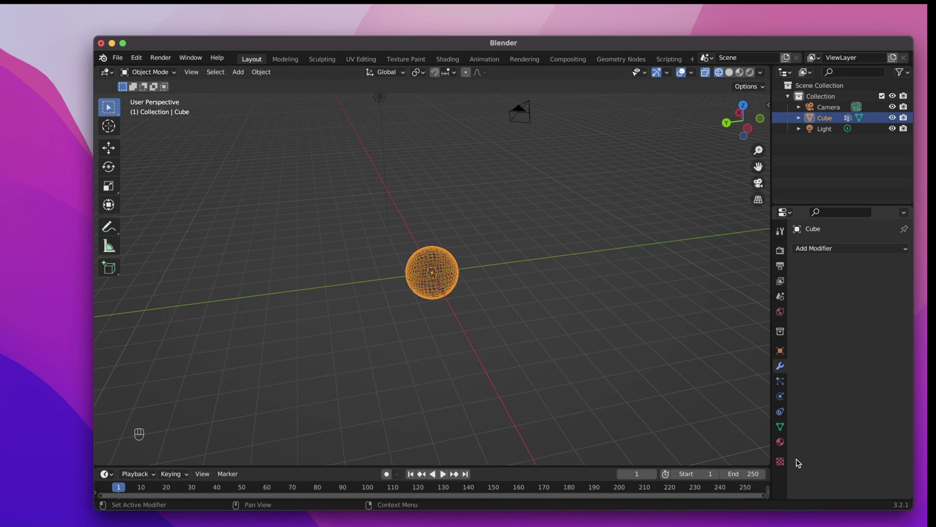
Step: Give the cube material's Base Color an Image Texture using facebook.png
left_click(780, 442)
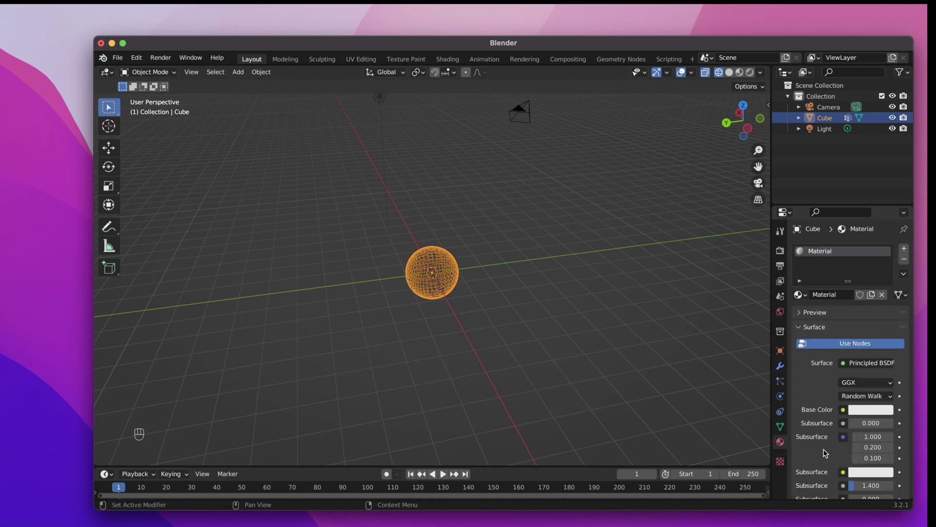
left_click(843, 409)
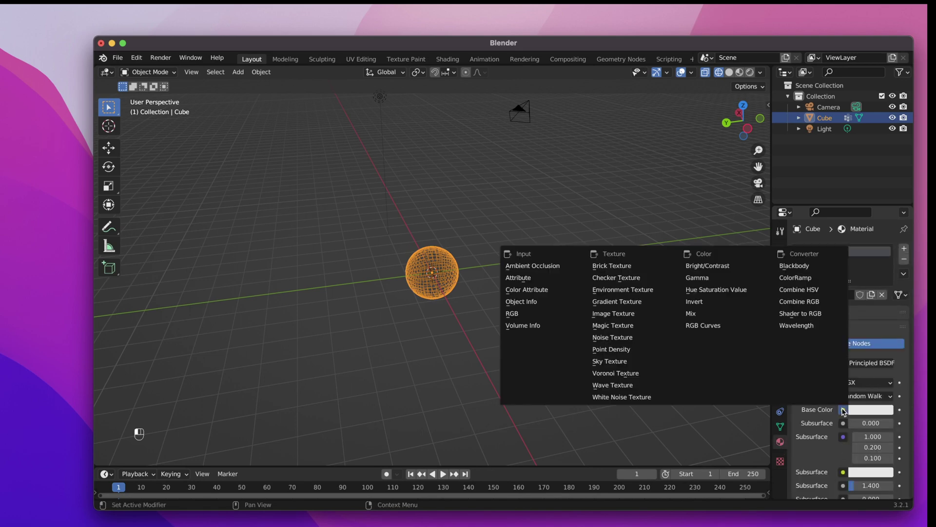
left_click(644, 315)
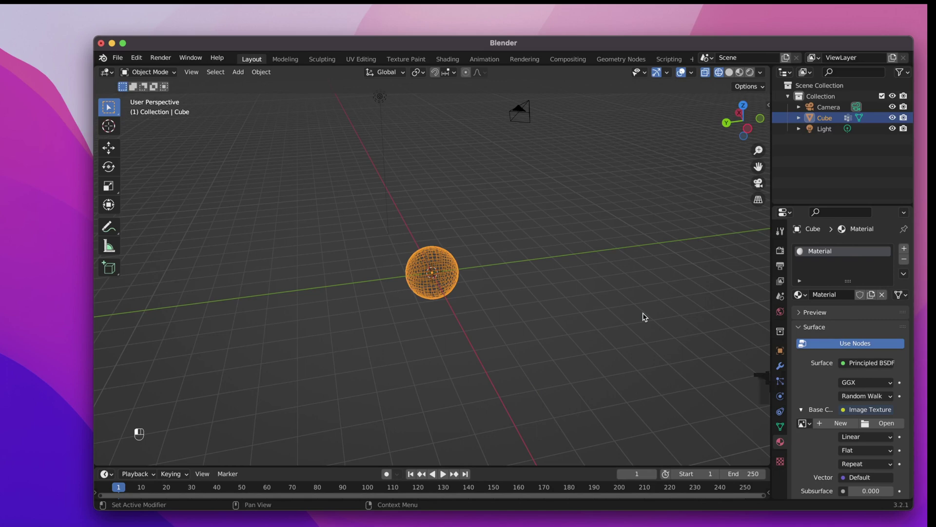
left_click(868, 427)
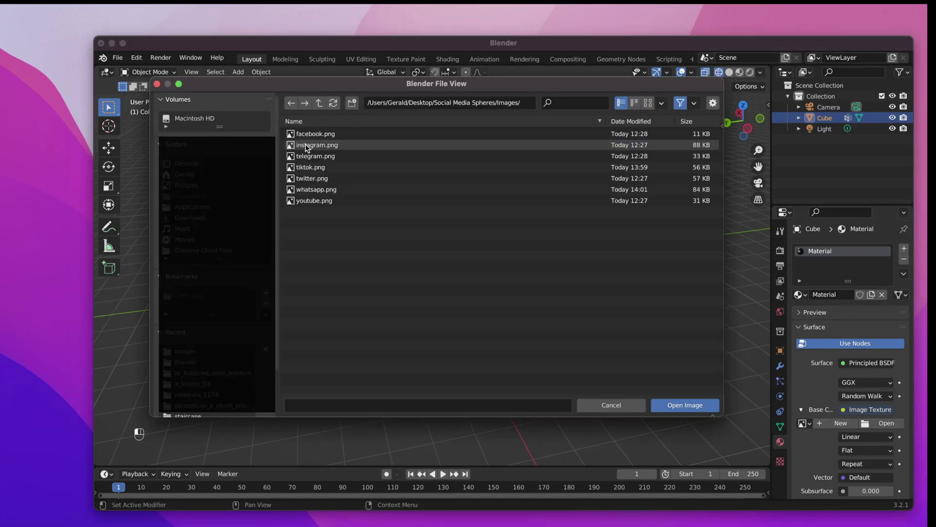
left_click(323, 134)
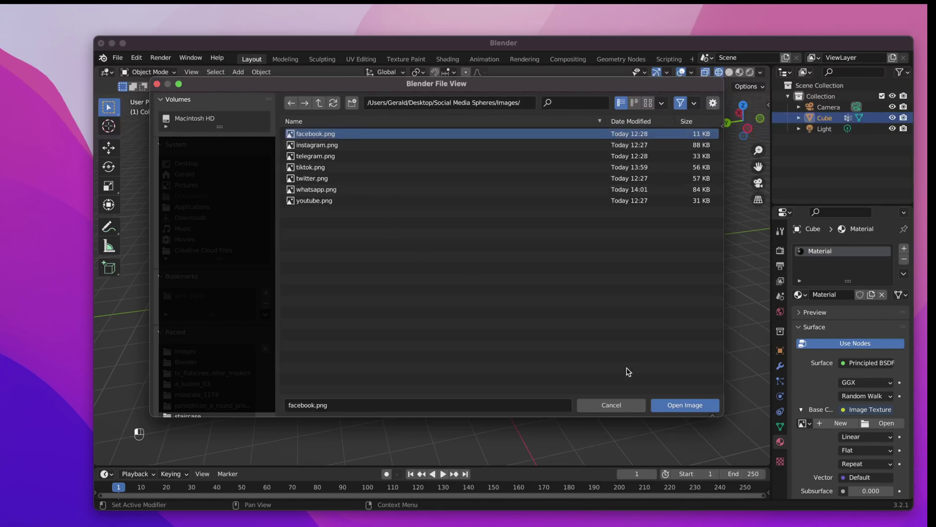
left_click(671, 407)
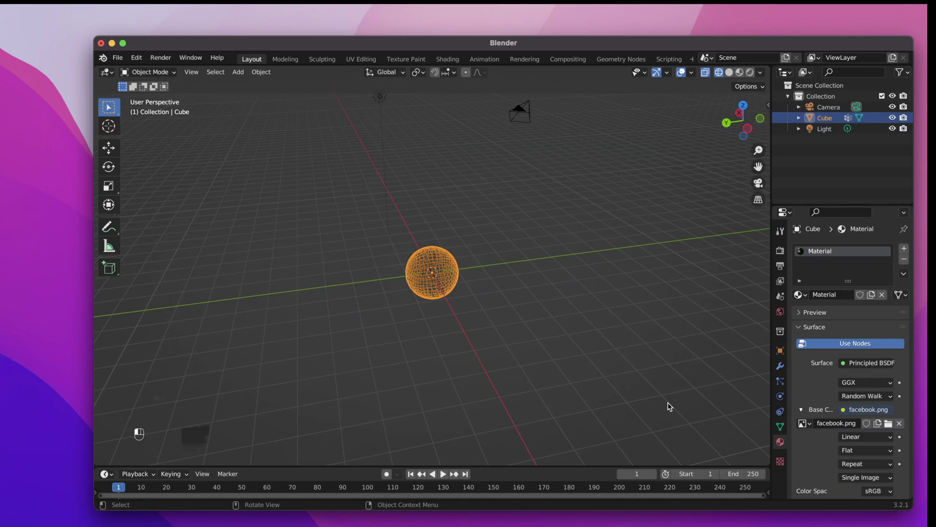
Step: Turn the timeline area into a Shader Editor and resize it to a low strip beneath the 3D viewport
left_click_drag(585, 466, 590, 305)
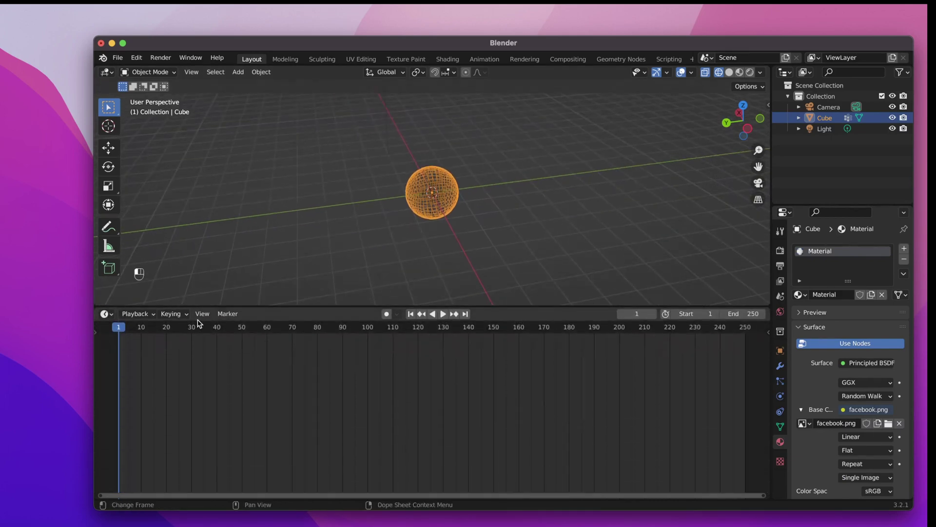
left_click(108, 314)
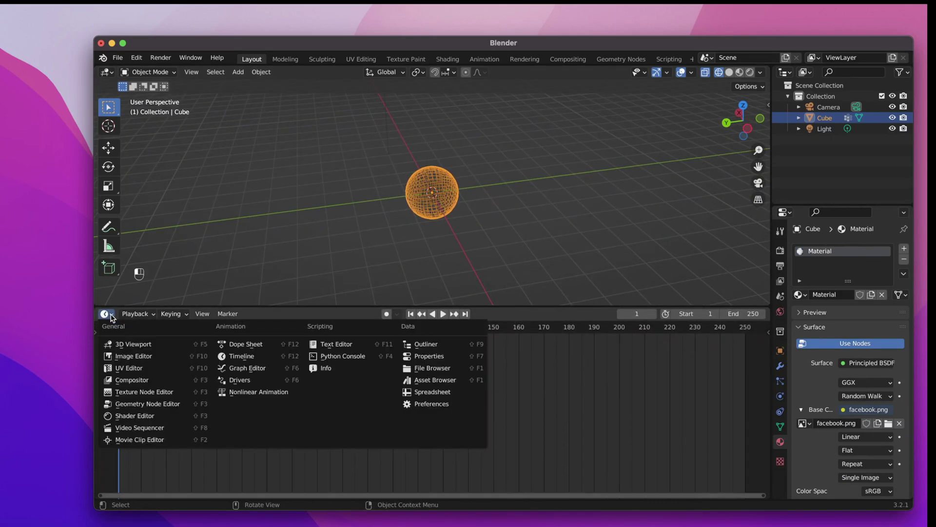
left_click(140, 417)
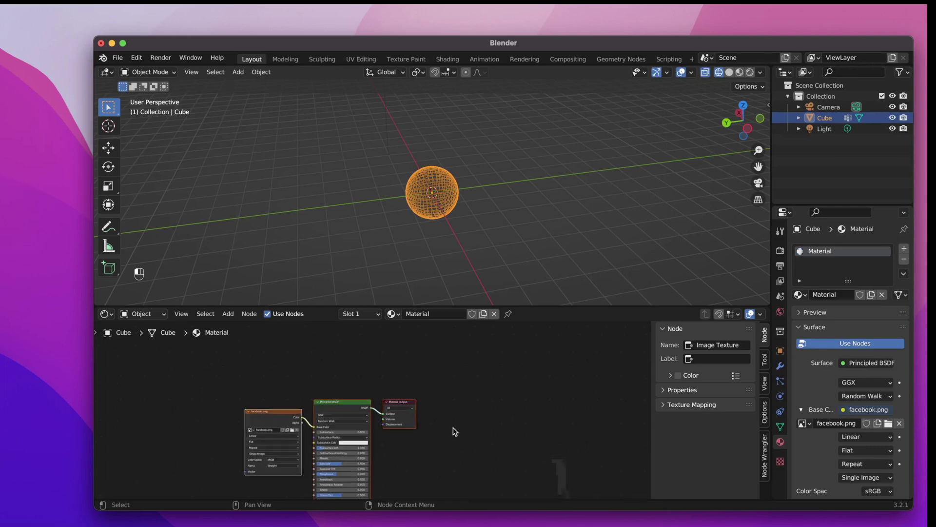
scroll(454, 431, "up", 2)
left_click_drag(573, 307, 573, 423)
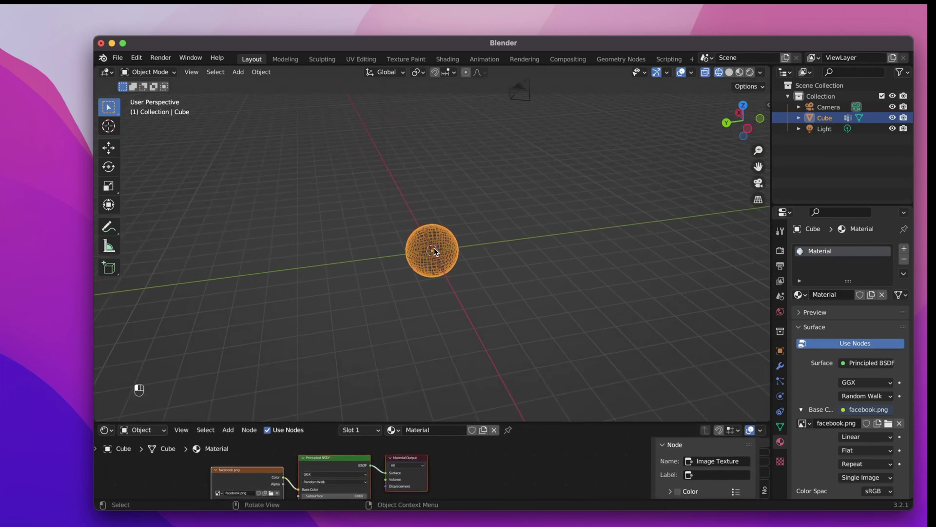
Step: Set the viewport to solid shading and enter Edit Mode on the rounded cube
key("z")
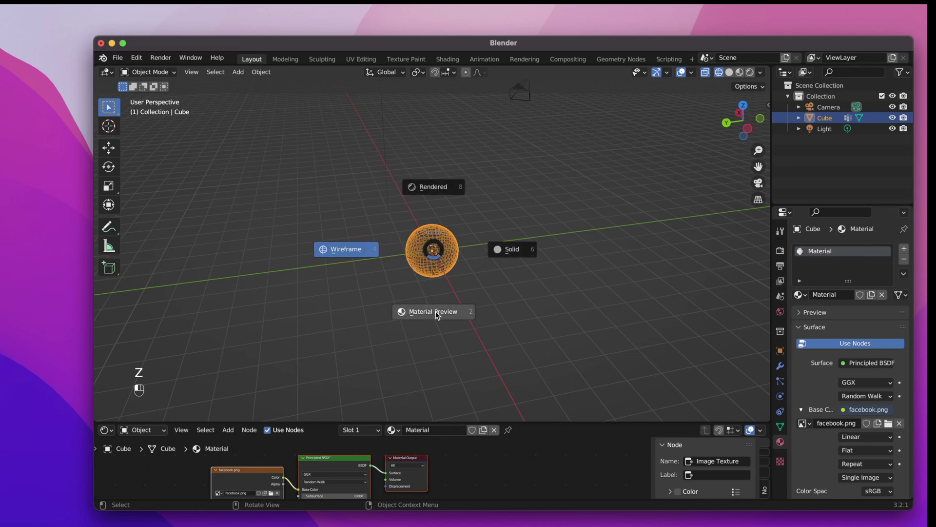
left_click(511, 250)
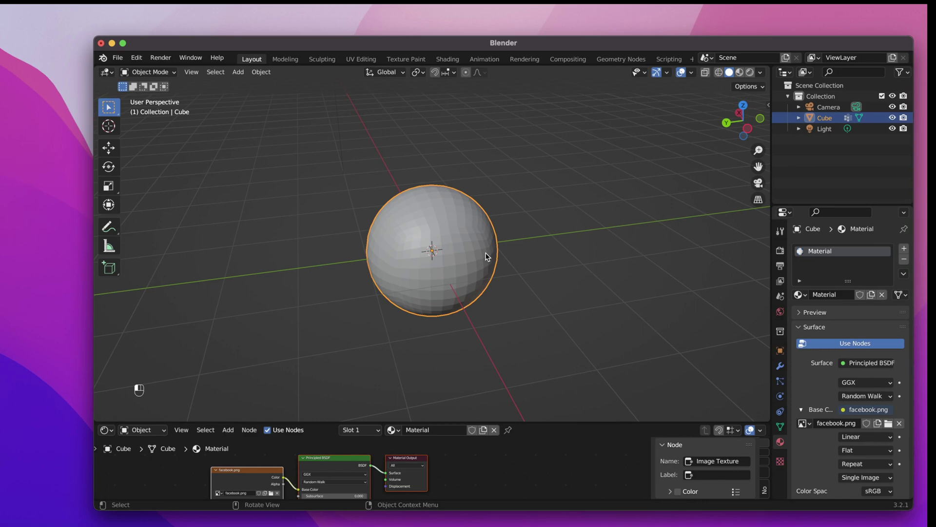
key("Tab")
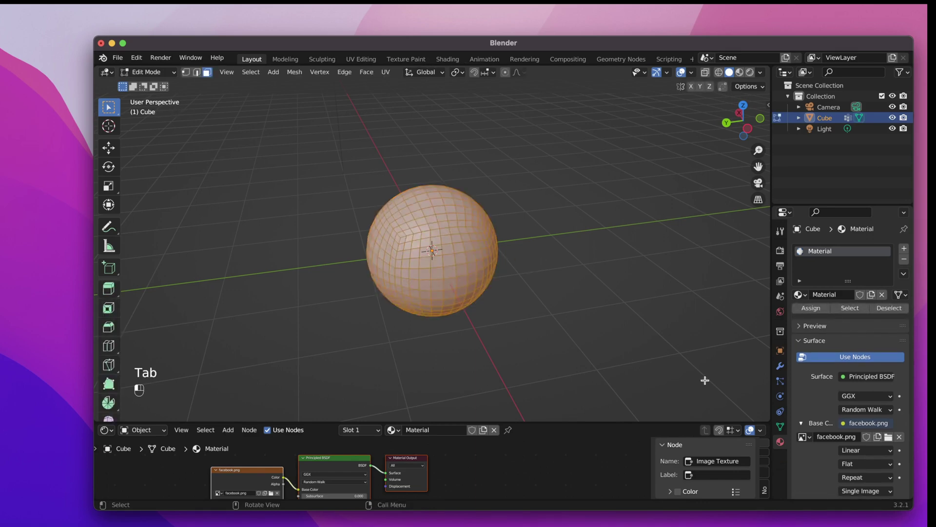
Step: Select vertex group 1 of the cube and invert the selection to isolate the patch facing the view
left_click(780, 427)
scroll(820, 291, "up", 1)
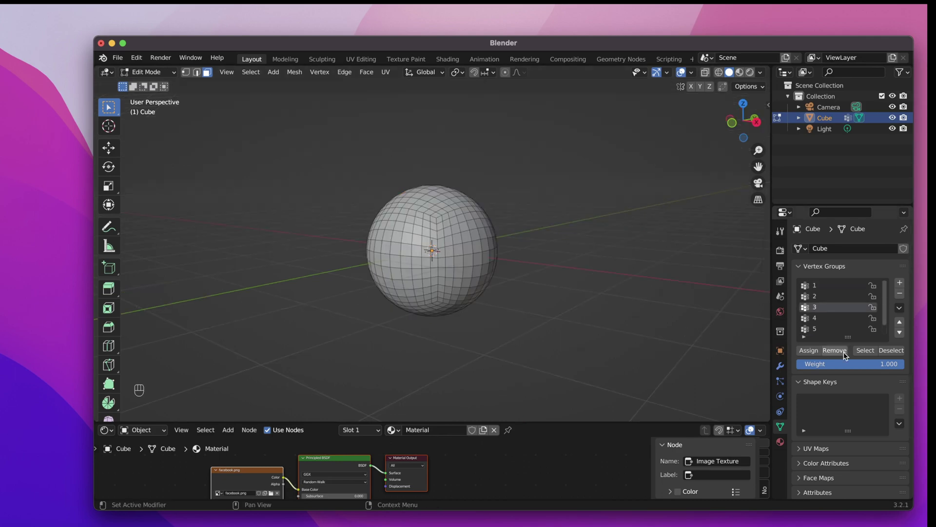
left_click(810, 285)
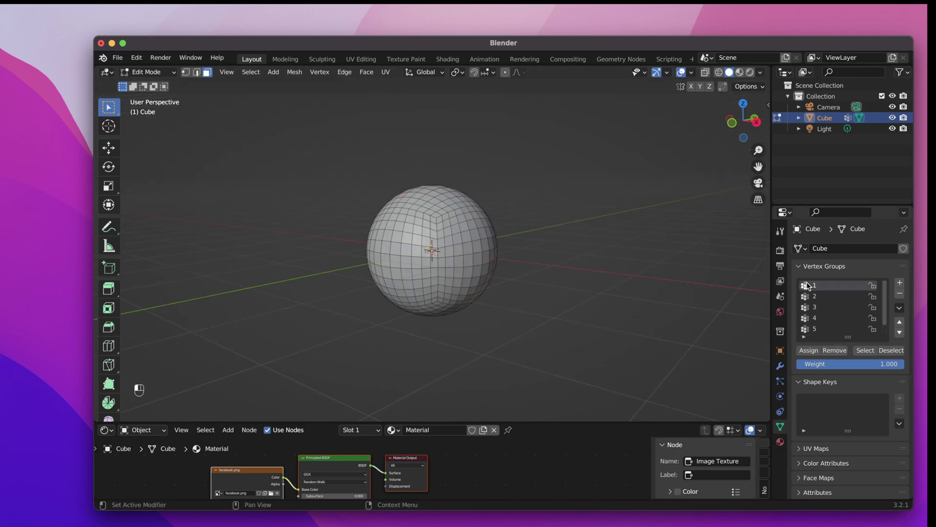
left_click(865, 351)
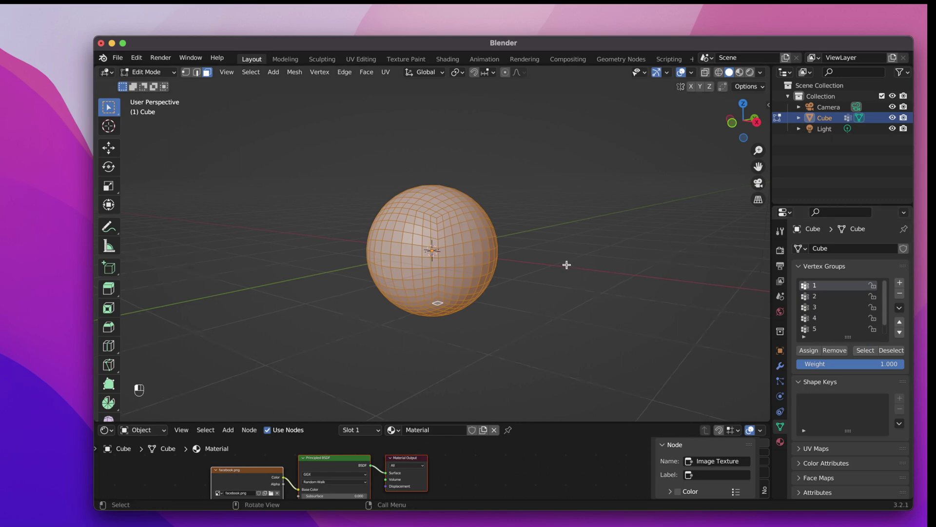
scroll(566, 265, "left", 10)
middle_click_drag(560, 269, 462, 261)
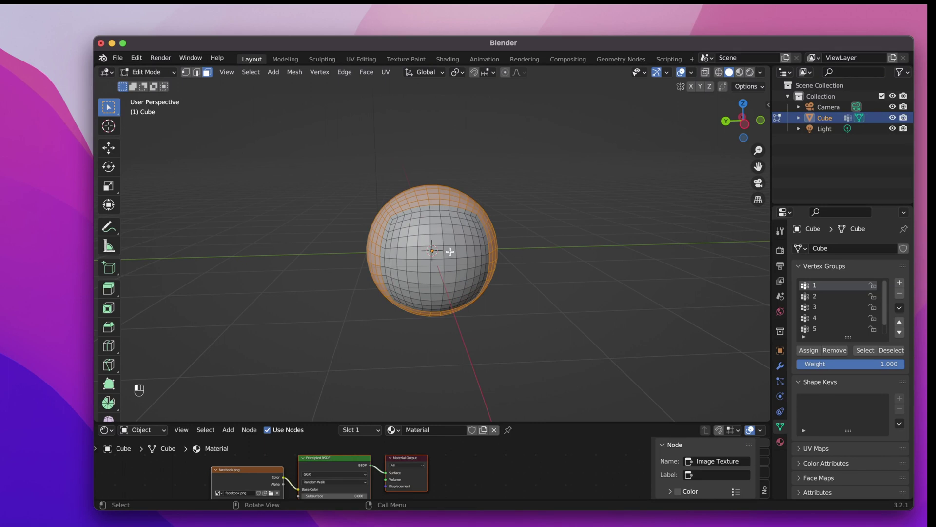
key("ctrl")
key("ctrl+i")
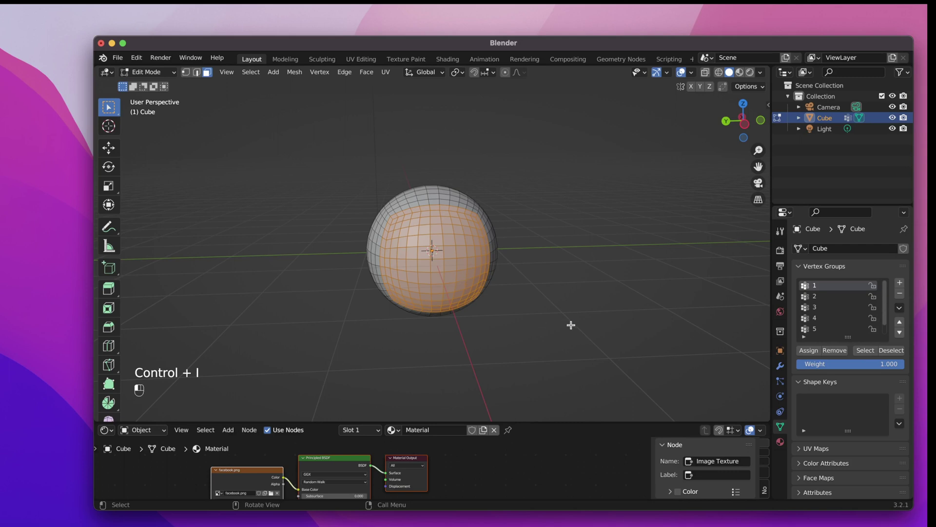
Step: Unwrap the selected patch with Project from View (Bounds) and switch the viewport to Material Preview
key("u")
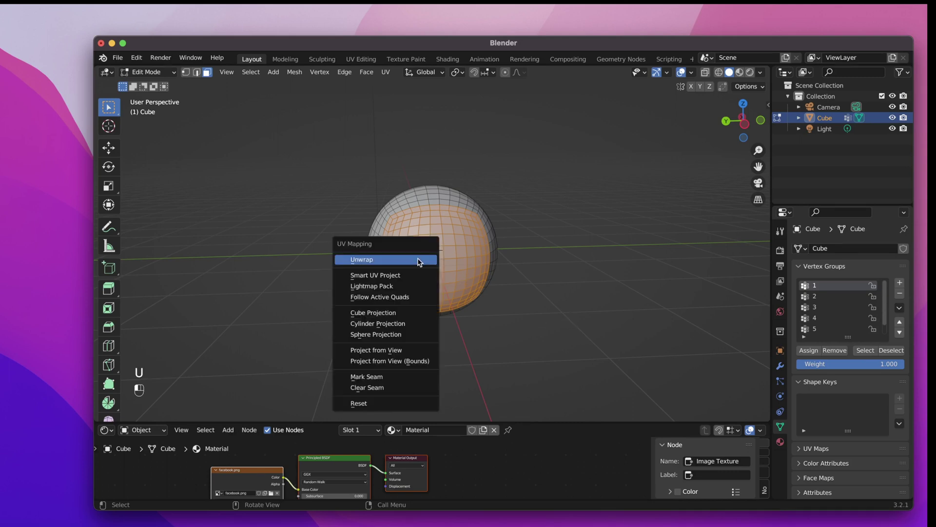
left_click(408, 361)
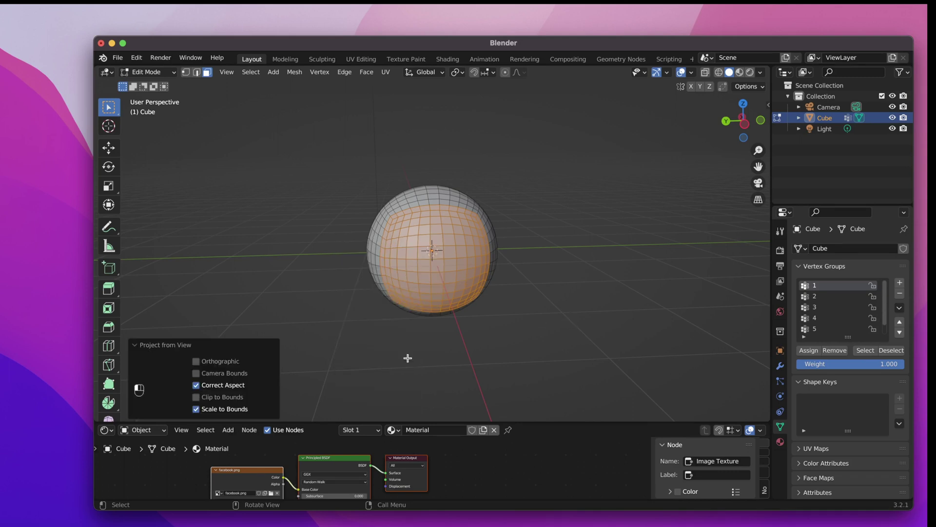
left_click(741, 72)
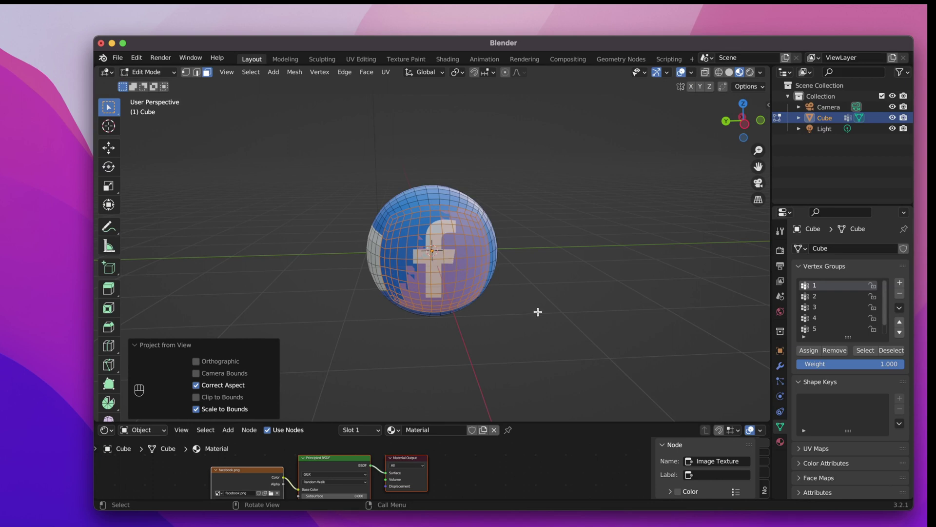
Step: Select vertex group 2, invert the selection, project the facing patch's UVs from view with bounds scaling, and deselect
left_click(810, 296)
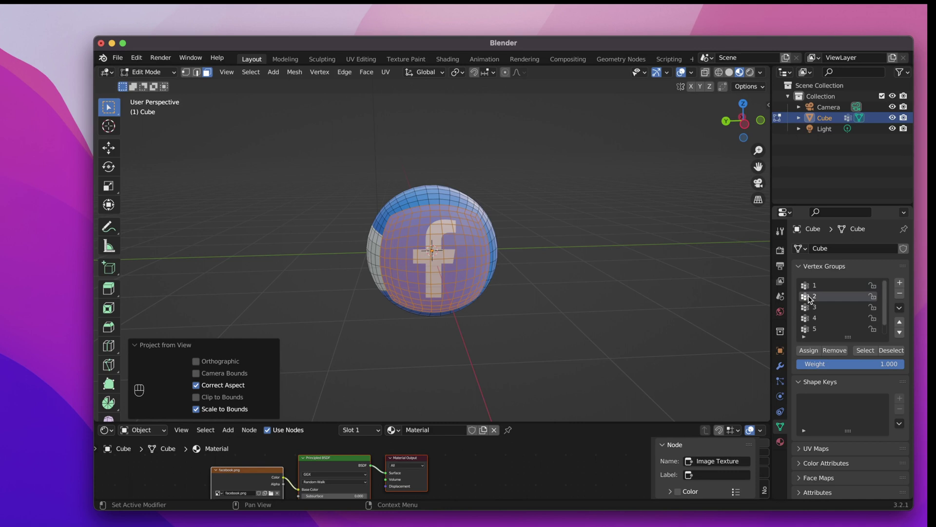
left_click(746, 312)
left_click(864, 350)
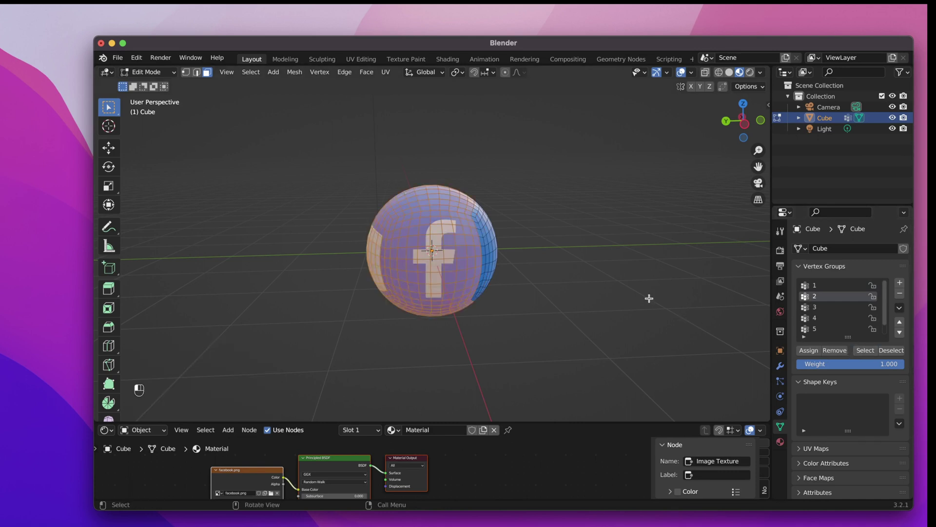
key("ctrl+i")
middle_click_drag(403, 257, 418, 251)
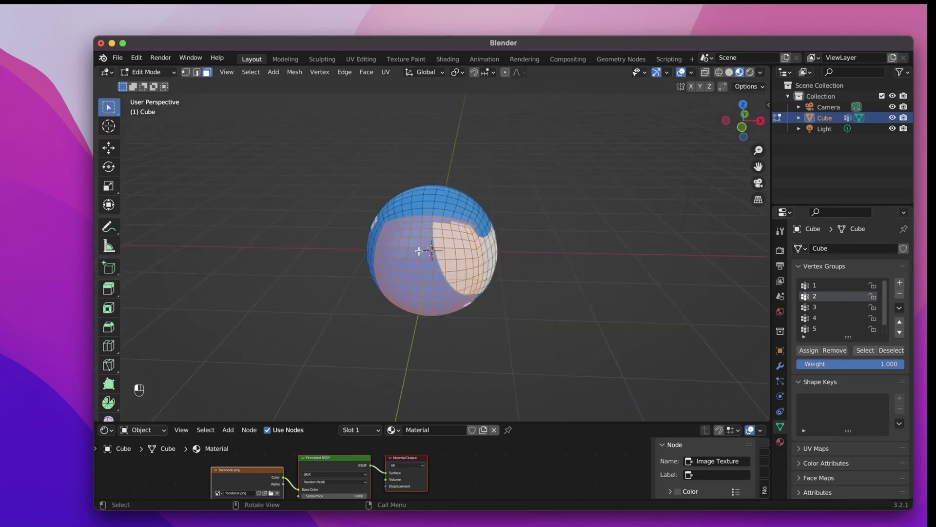
key("u")
left_click(429, 261)
left_click(610, 288)
Step: Select vertex group 3, invert the selection, project the facing patch's UVs from view with bounds scaling, and deselect
left_click(815, 308)
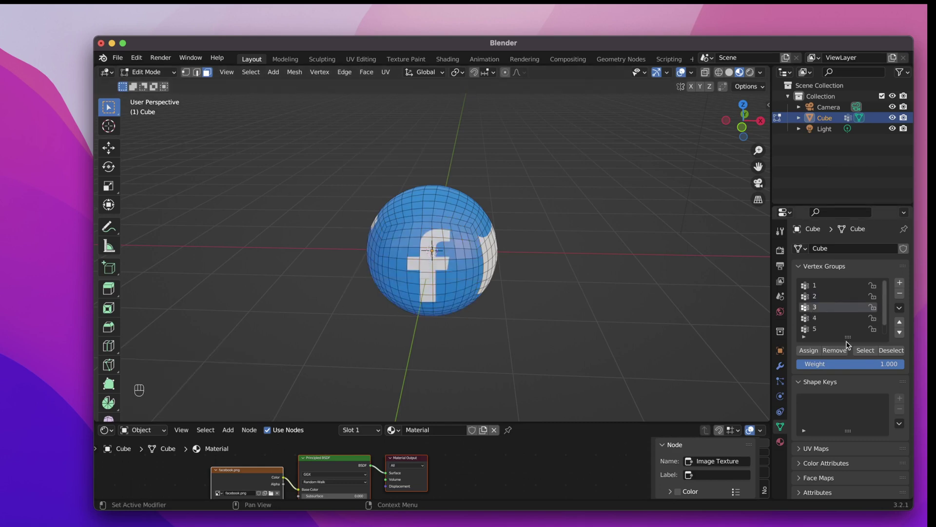
left_click(862, 350)
key("ctrl+i")
middle_click_drag(418, 238, 419, 239)
key("u")
left_click(418, 239)
left_click(573, 270)
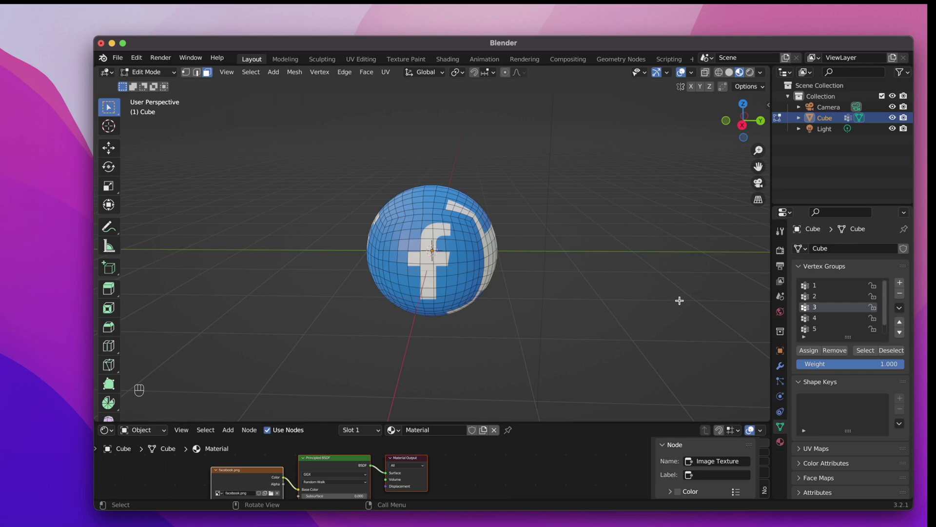
Step: Select vertex group 4, invert the selection and project the facing patch's UVs from view with bounds scaling
left_click(815, 318)
left_click(868, 351)
key("ctrl+i")
middle_click_drag(384, 226, 390, 231)
key("u")
left_click(382, 227)
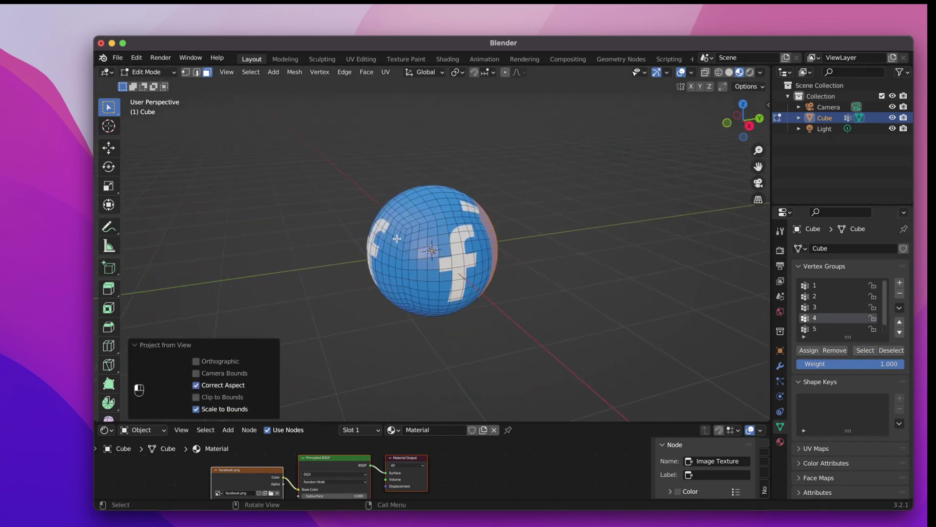
Step: Select vertex group 5, invert the selection, project the facing patch's UVs from view with bounds scaling, and deselect
left_click(658, 307)
left_click(811, 330)
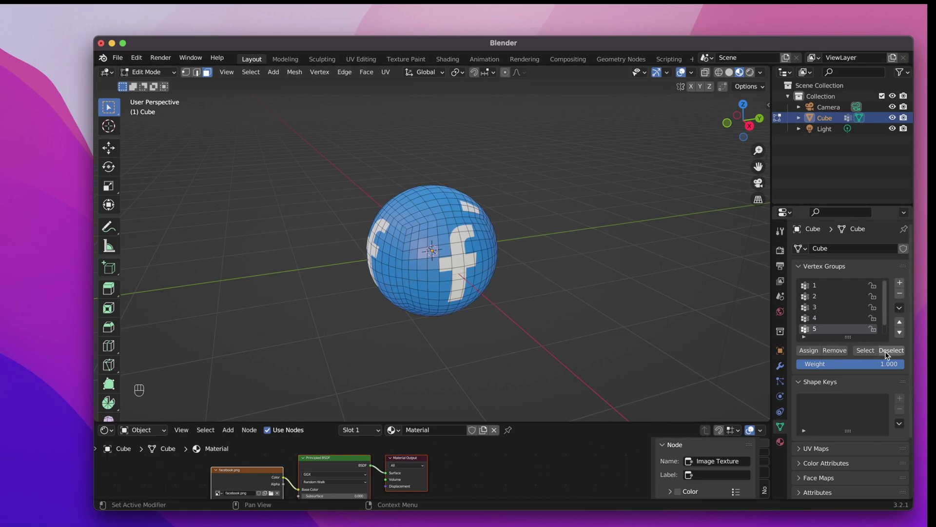
left_click(866, 350)
key("ctrl+i")
middle_click_drag(450, 224, 450, 224)
key("u")
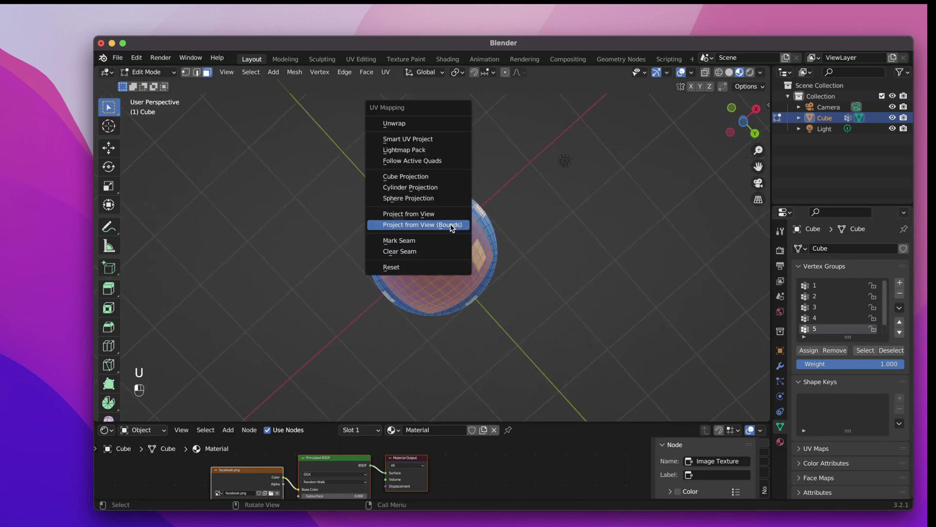
left_click(449, 225)
left_click(723, 303)
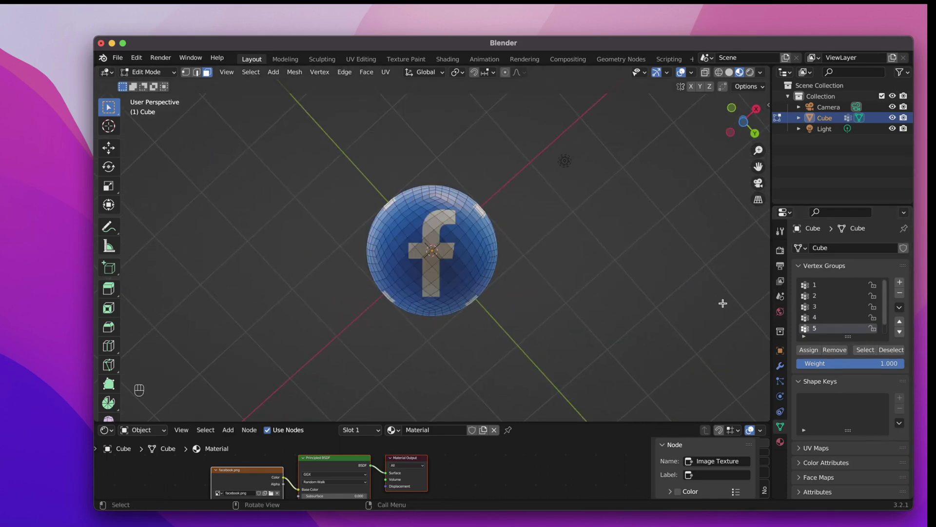
Step: Select vertex group 6, invert the selection, project the facing patch's UVs from view with bounds scaling, and return to Object Mode
scroll(832, 313, "down", 1)
left_click(813, 330)
left_click(866, 350)
middle_click_drag(543, 245, 540, 252)
key("ctrl+i")
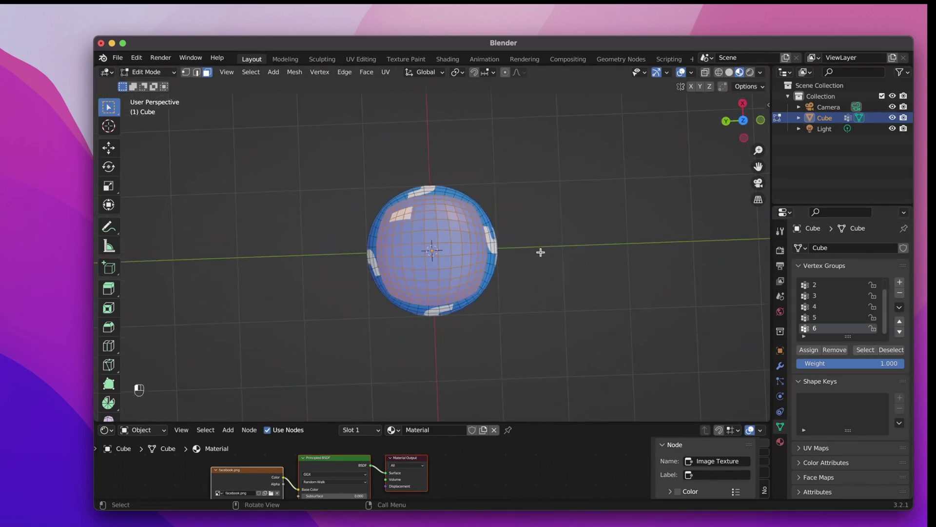
key("u")
left_click(540, 251)
key("Tab")
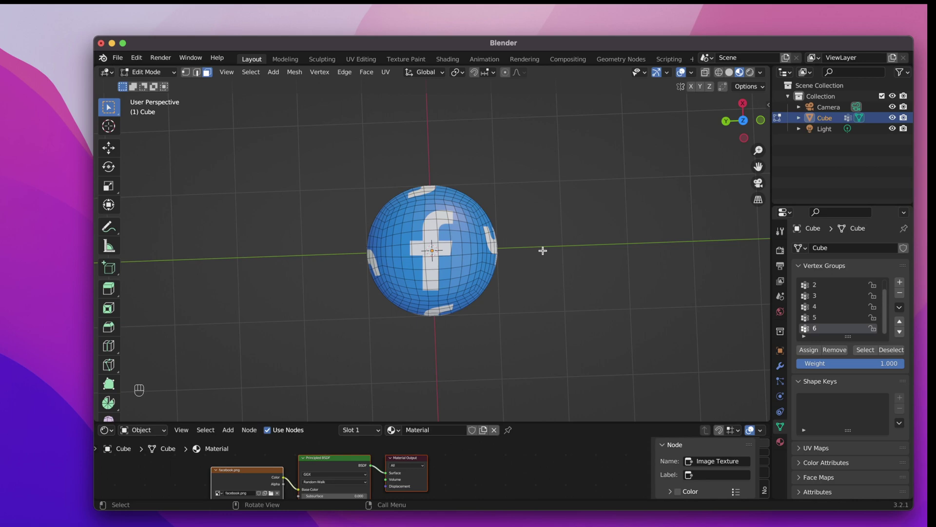
middle_click_drag(543, 251, 542, 250)
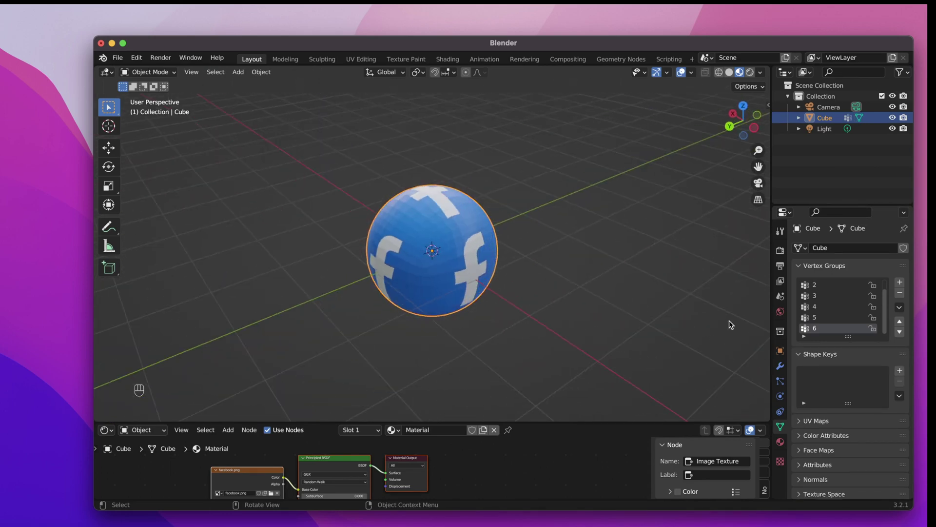
Step: Add a Subdivision Surface modifier to the sphere with its default levels and apply it
left_click(781, 367)
left_click(829, 249)
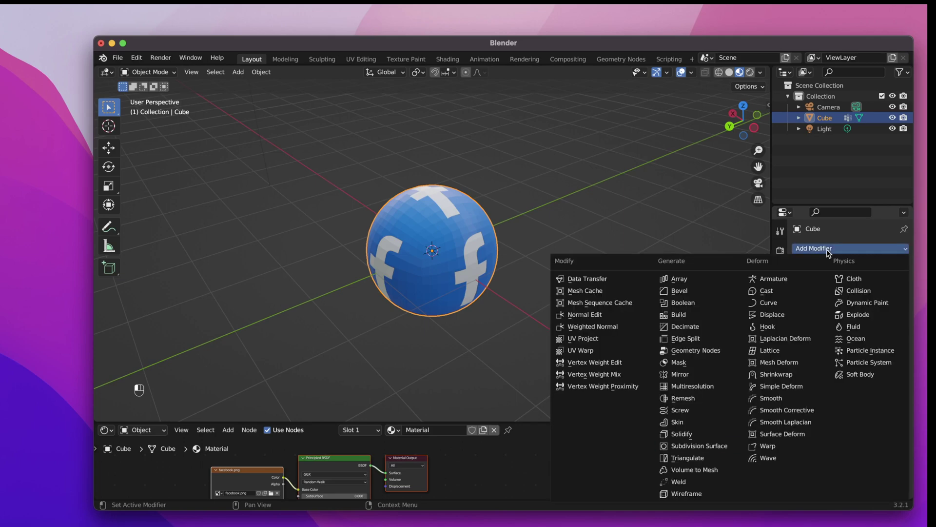
left_click(702, 444)
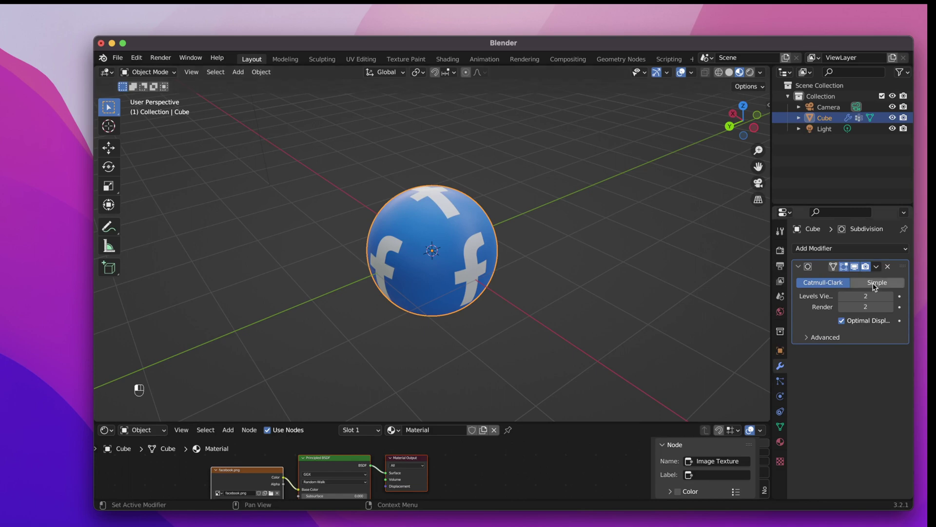
left_click(877, 267)
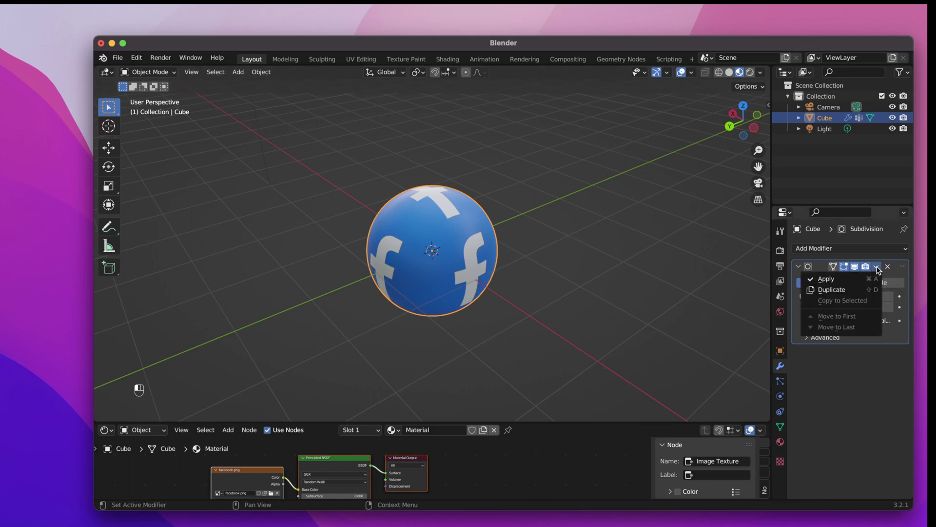
left_click(861, 280)
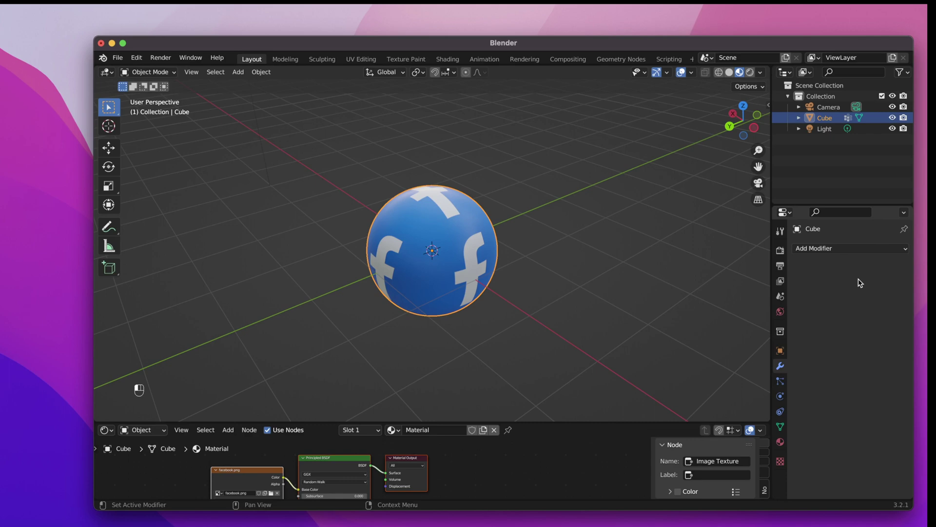
Step: Apply Shade Smooth to the logo sphere
left_click(260, 73)
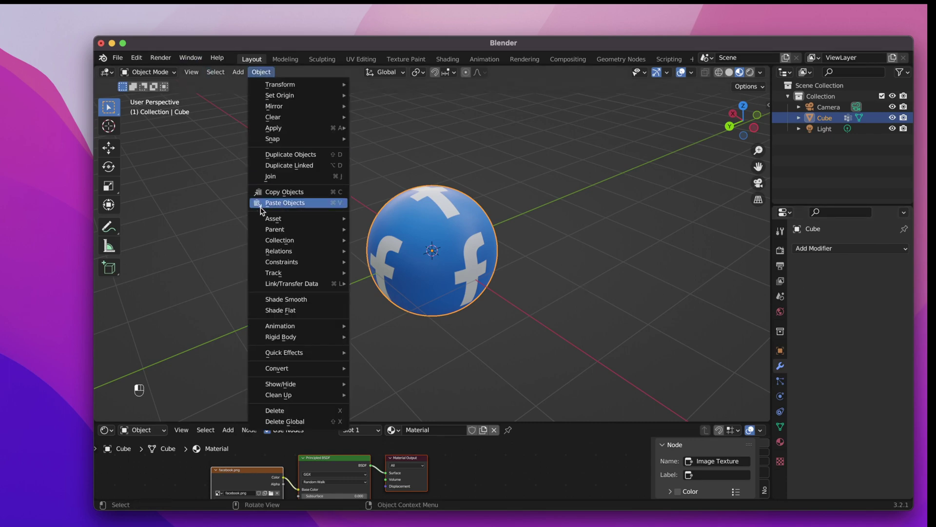
left_click(286, 300)
scroll(421, 290, "down", 3)
scroll(422, 289, "up", 2)
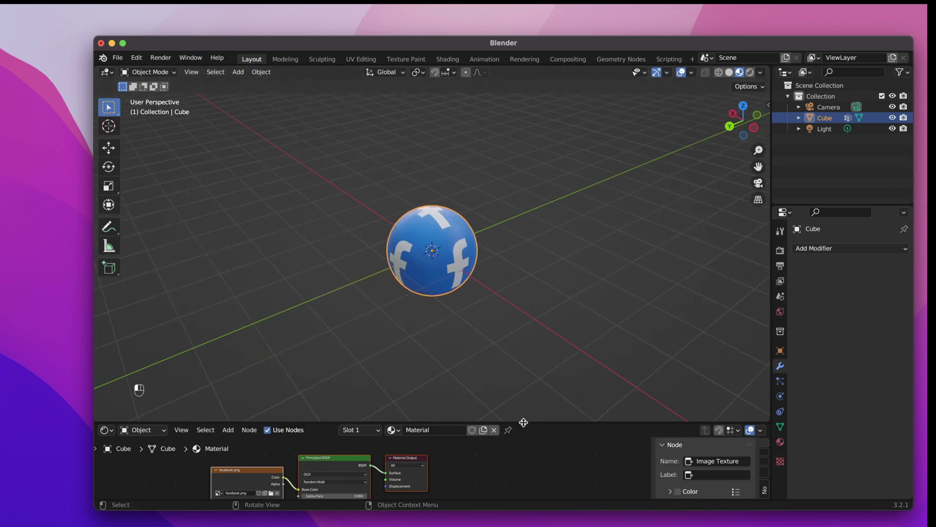
Step: Enlarge the shader editor, rename the material to Facebook, and rename the object to Facebook Sphere
left_click_drag(523, 422, 522, 321)
double_click(441, 328)
type("Facebook")
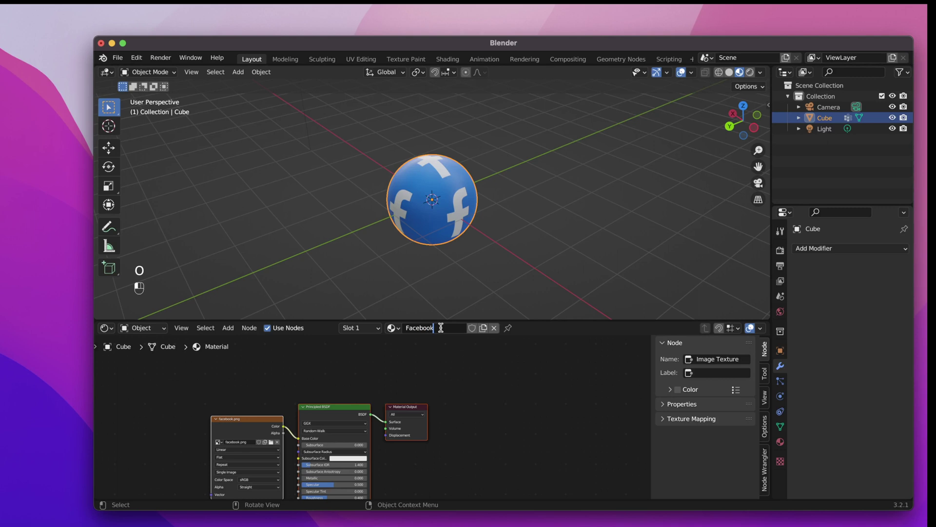
key("Return")
double_click(825, 118)
type("Fac")
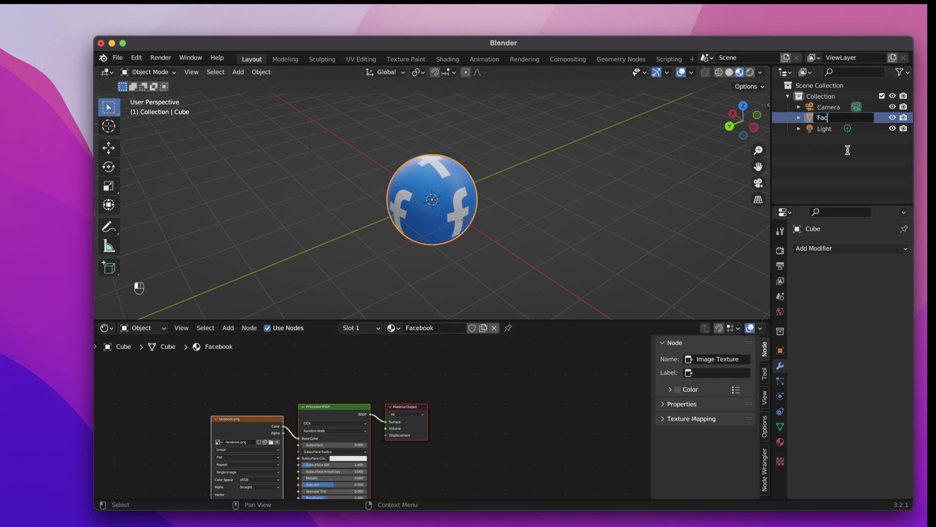
type("ebook Sphere")
key("Return")
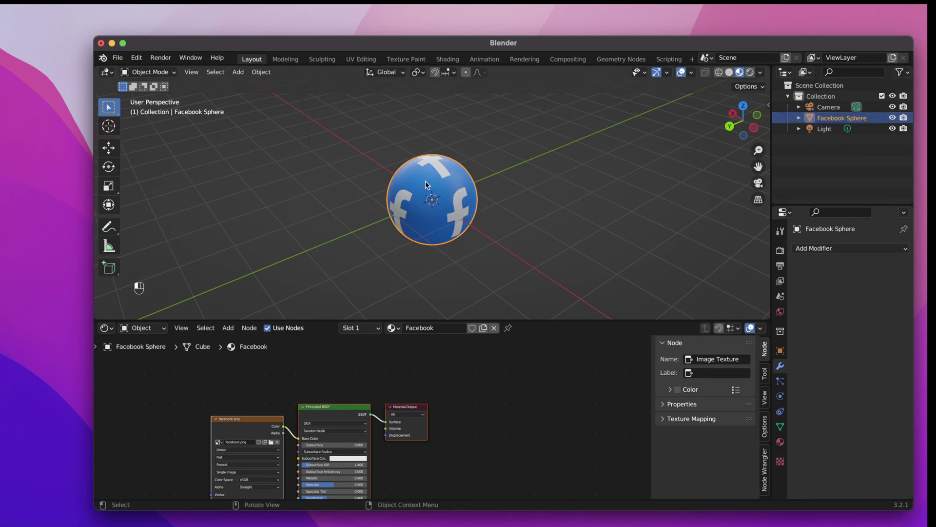
Step: Duplicate the Facebook sphere in place and move the copy along the Y axis, clear of the original
key("shift+d")
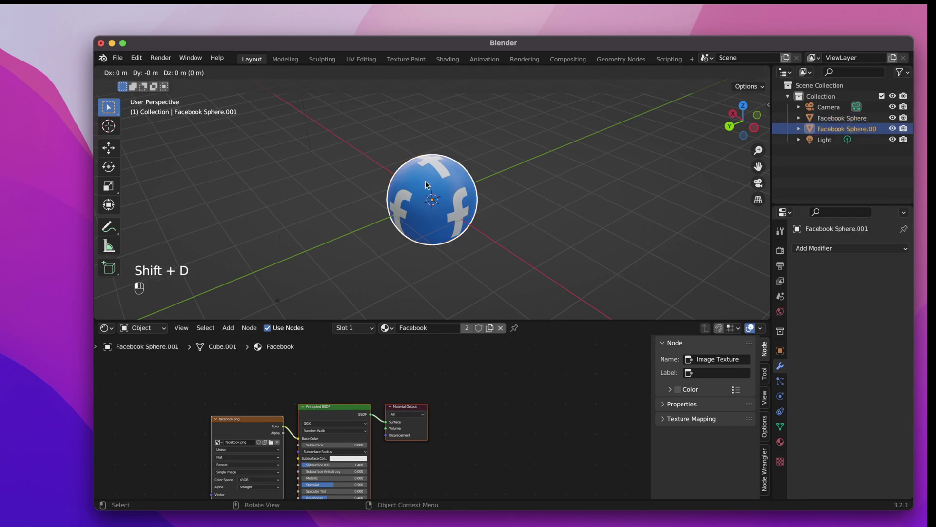
left_click(426, 184)
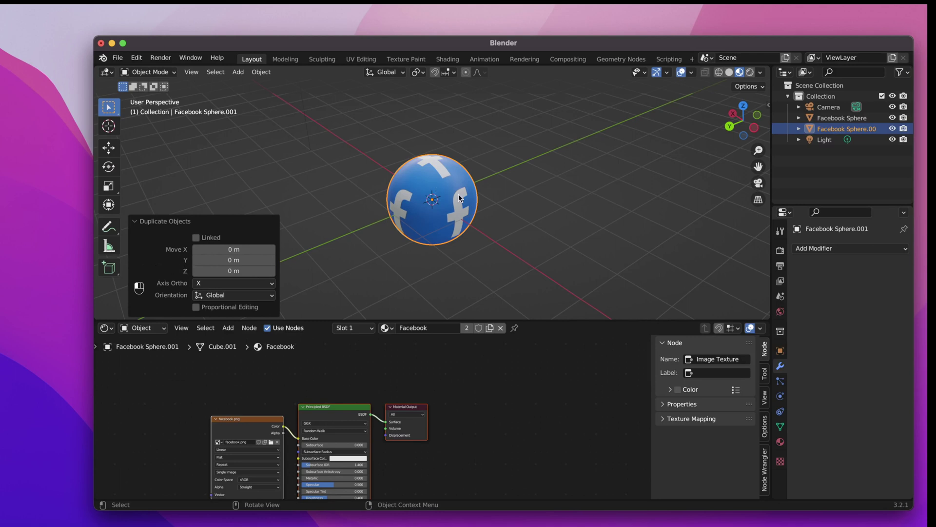
left_click(108, 147)
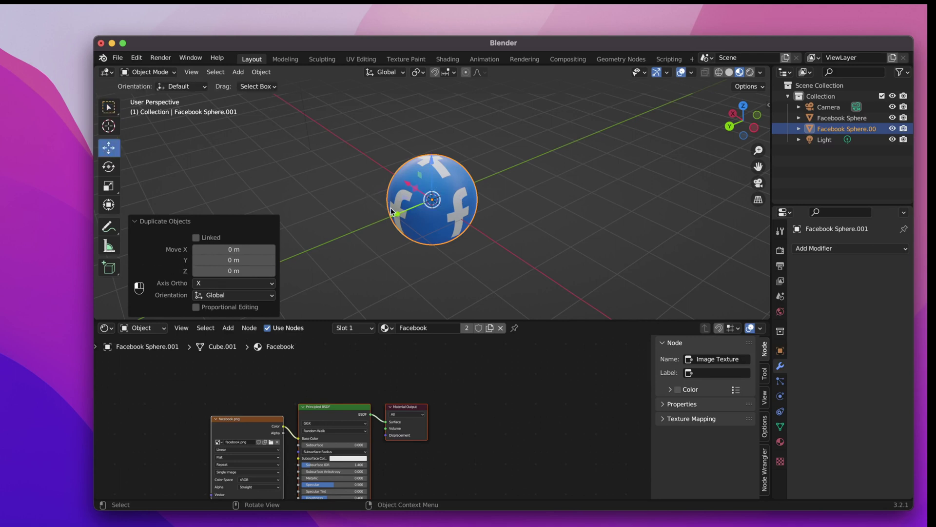
left_click_drag(392, 211, 271, 261)
Step: Rename the duplicated sphere to Instagram, correcting the spelling
double_click(832, 129)
type("Instagrem")
key("Return")
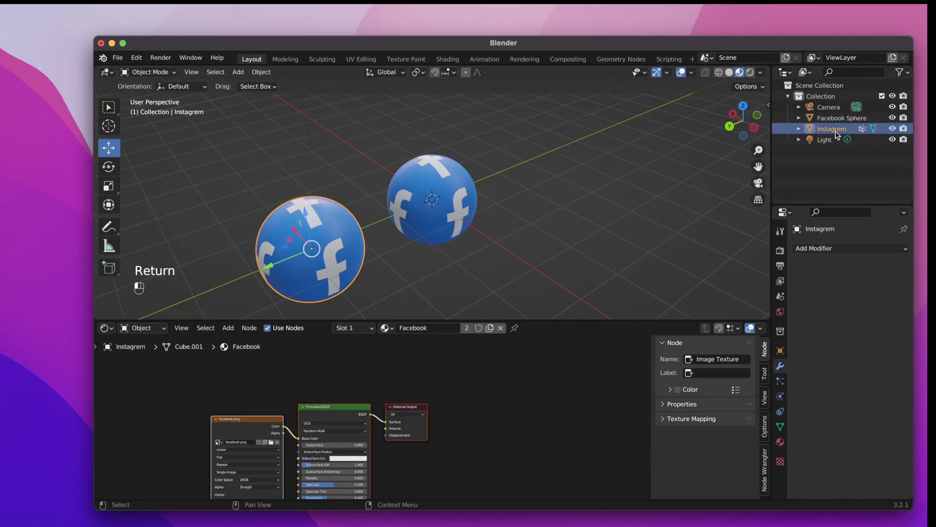
double_click(836, 131)
type("Instagram")
key("Return")
Step: Give the duplicate its own material copy named Instagram and extend the object's name to Instagram Sphere
left_click(489, 328)
left_click(454, 328)
type("Inst")
double_click(851, 129)
left_click(851, 129)
type("Sphere")
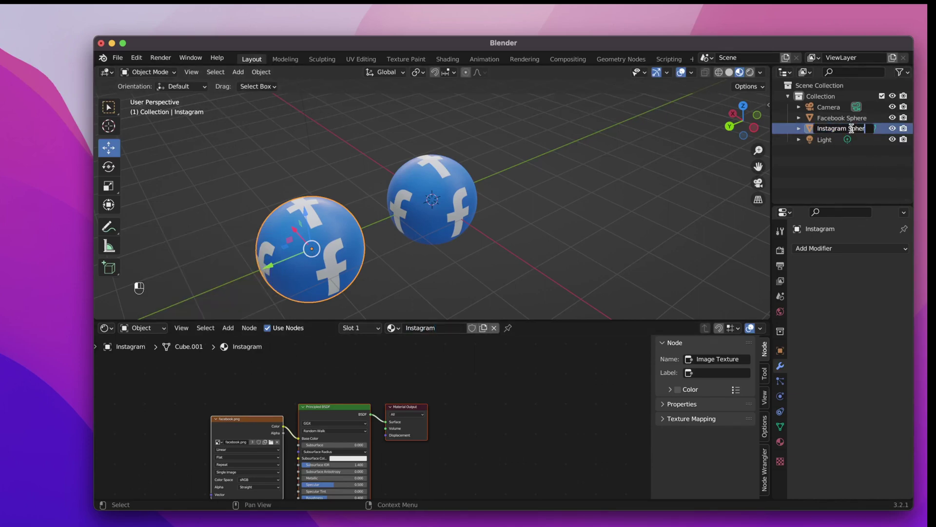
key("Return")
Step: Load instagram.png into the Image Texture node of the Instagram material
left_click(271, 442)
double_click(329, 140)
scroll(324, 210, "down", 5)
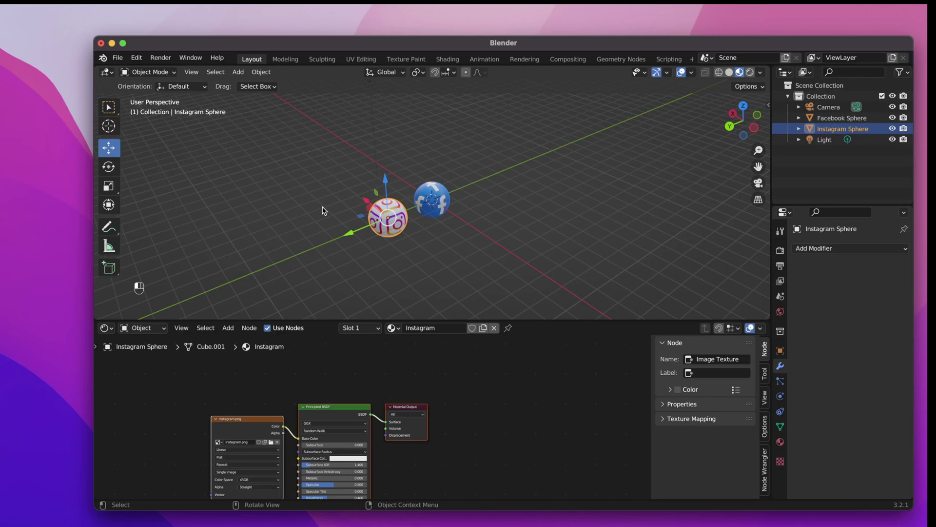
Step: Duplicate the Instagram sphere, move the copy further along the Y axis, and rename it Whatsapp Sphere
key("shift+d")
key("Escape")
left_click_drag(345, 233, 289, 257)
double_click(845, 140)
type("Whatsapp Sphere")
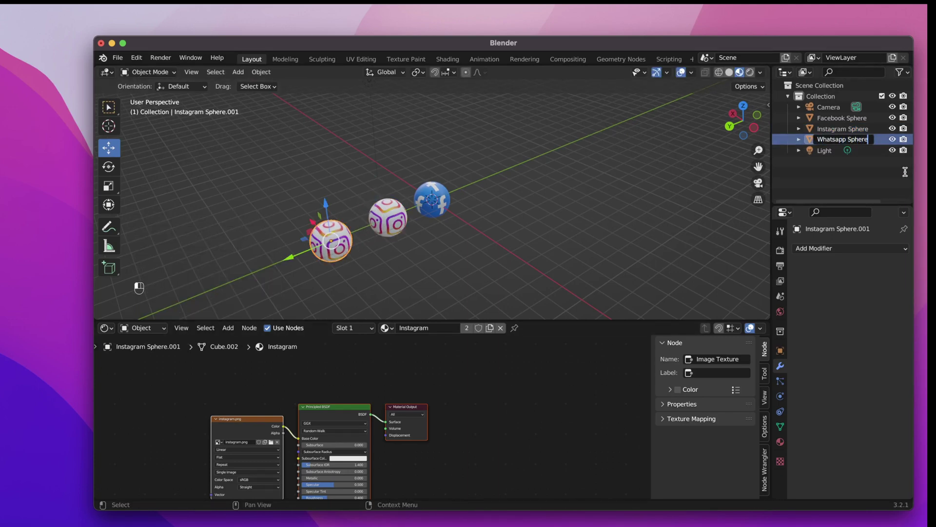
key("Return")
Step: Give the Whatsapp sphere its own material copy, load whatsapp.png into its image texture, and name the material Whatsapp
left_click(466, 328)
left_click(271, 442)
double_click(319, 147)
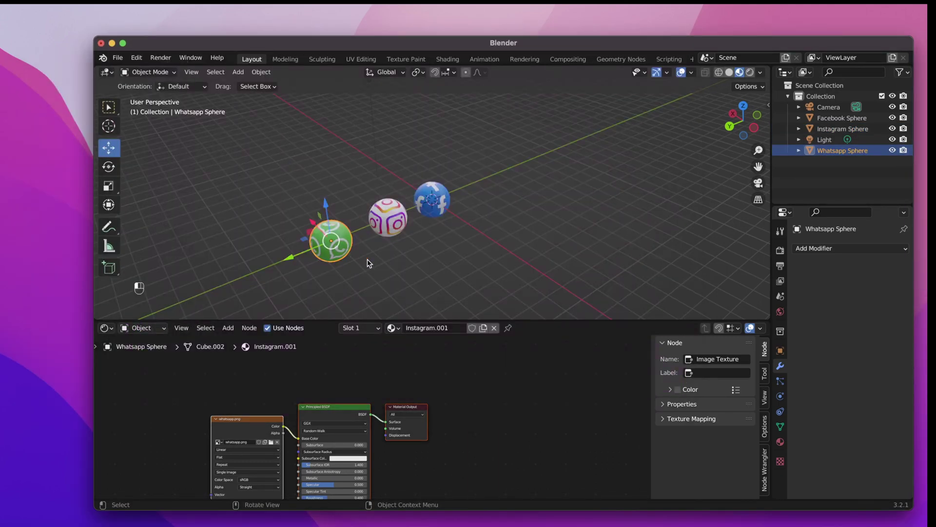
left_click(462, 329)
type("Whatsapp")
key("Return")
Step: Duplicate the Whatsapp sphere, move the copy along X and about -2.67 m in Y, and rename it Youtube Sphere
key("shift+d")
key("Escape")
left_click_drag(312, 222, 353, 263)
left_click_drag(337, 298, 392, 278)
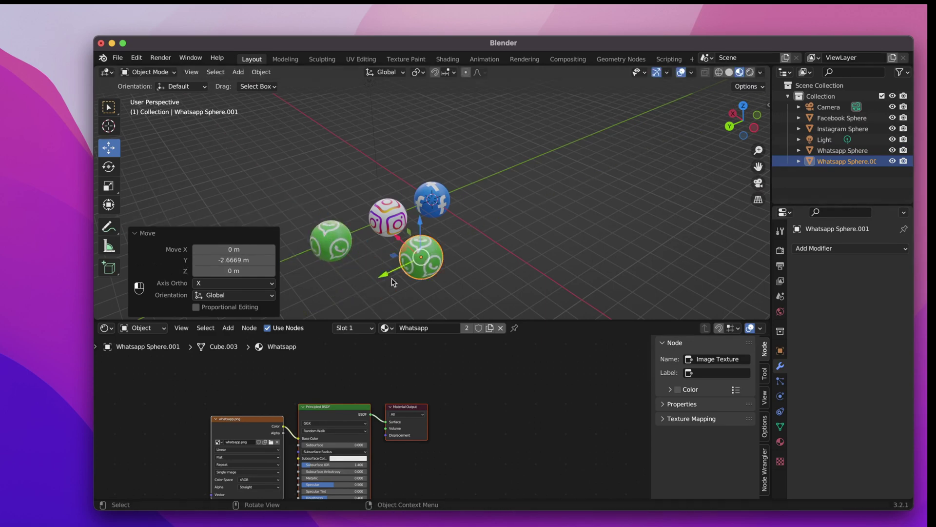
double_click(842, 161)
type("Youtube Sphere")
key("Return")
Step: Give the Youtube sphere its own material copy named Youtube and load youtube.png into its image texture
left_click(466, 328)
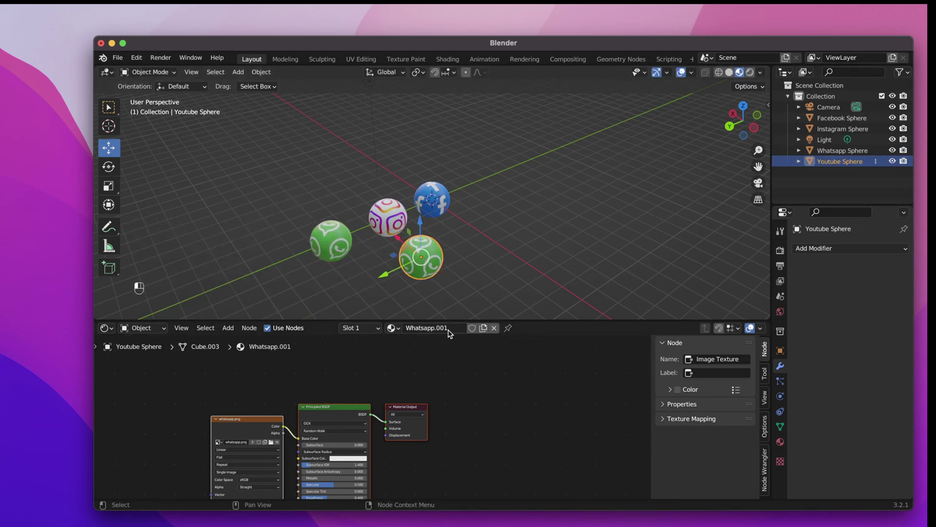
left_click(439, 328)
type("Youtube")
key("Return")
left_click(271, 442)
left_click(319, 191)
left_click(654, 394)
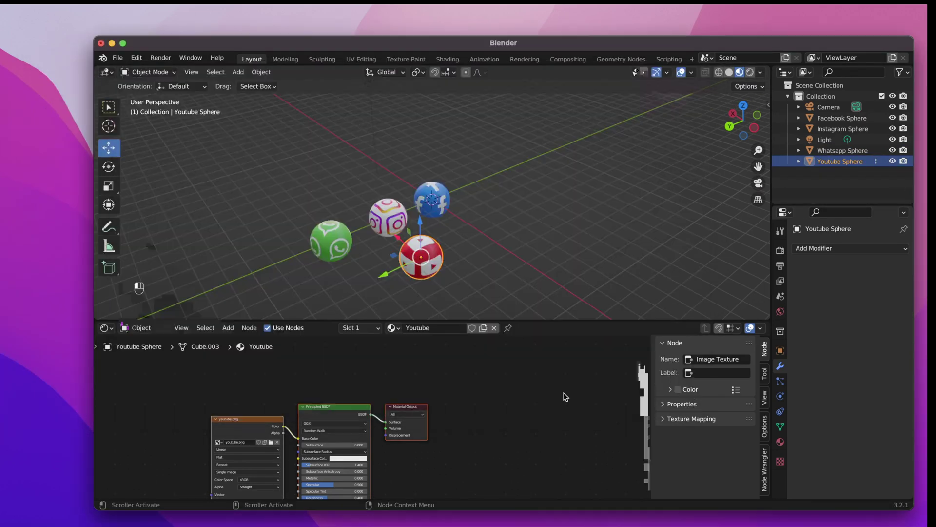
Step: Duplicate the Youtube sphere, move the copy along the Y axis in the front row, and rename it Telegram Sphere
key("shift+d")
left_click(446, 270)
left_click_drag(388, 277, 448, 249)
left_click(447, 250)
double_click(847, 172)
type("Telegram Sphere")
key("Return")
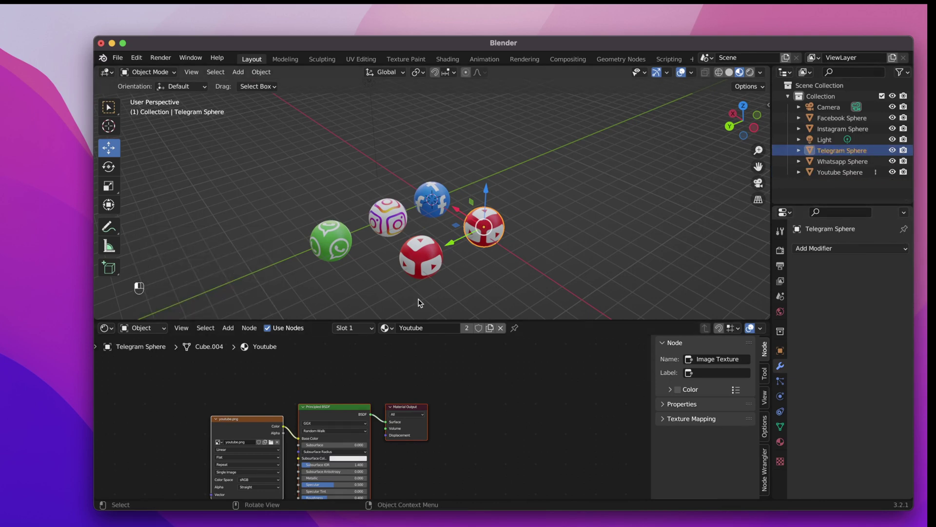
Step: Give the Telegram sphere its own material copy named Telegram and load telegram.png into its image texture
left_click(467, 328)
left_click(456, 324)
type("Telegram")
key("Return")
left_click(272, 442)
left_click(250, 126)
double_click(250, 126)
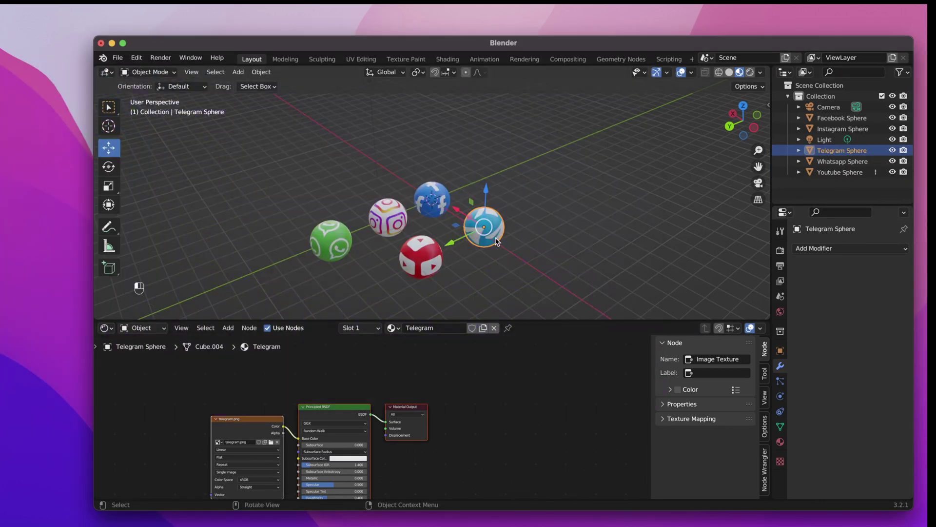
Step: Duplicate the Telegram sphere, move the copy further along the Y axis, and rename it Twitter Sphere
key("shift+d")
left_click(444, 246)
left_click_drag(444, 246, 507, 217)
double_click(846, 161)
type("Twitter Sphere")
key("Return")
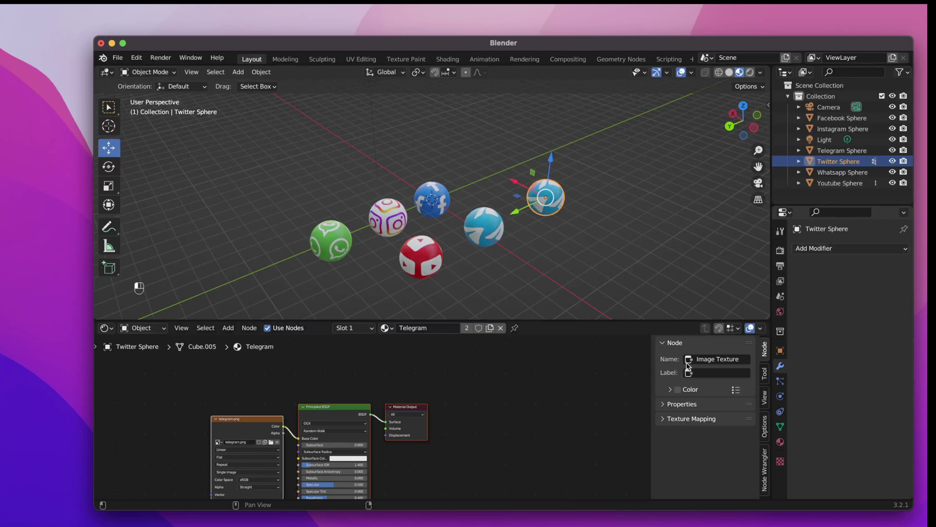
Step: Give the Twitter sphere its own material copy named Twitter and load twitter.png into its image texture
left_click(467, 328)
left_click(458, 328)
type("Twitter")
key("Return")
left_click(271, 442)
double_click(335, 180)
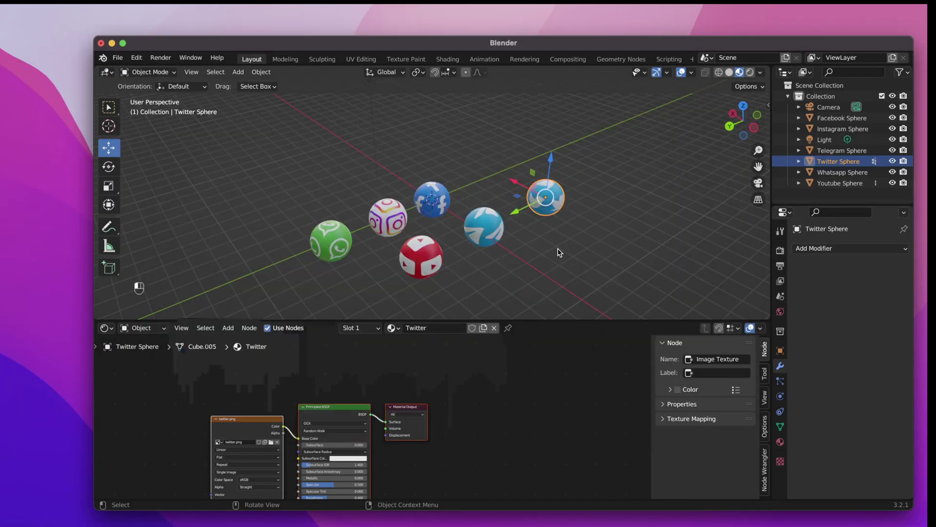
Step: Duplicate the Twitter sphere, move the copy along X and Y in front of the other spheres, and rename it TikTok Sphere
key("shift+d")
left_click(537, 195)
left_click_drag(518, 179, 571, 207)
left_click_drag(570, 242, 485, 291)
double_click(868, 172)
type("TikT")
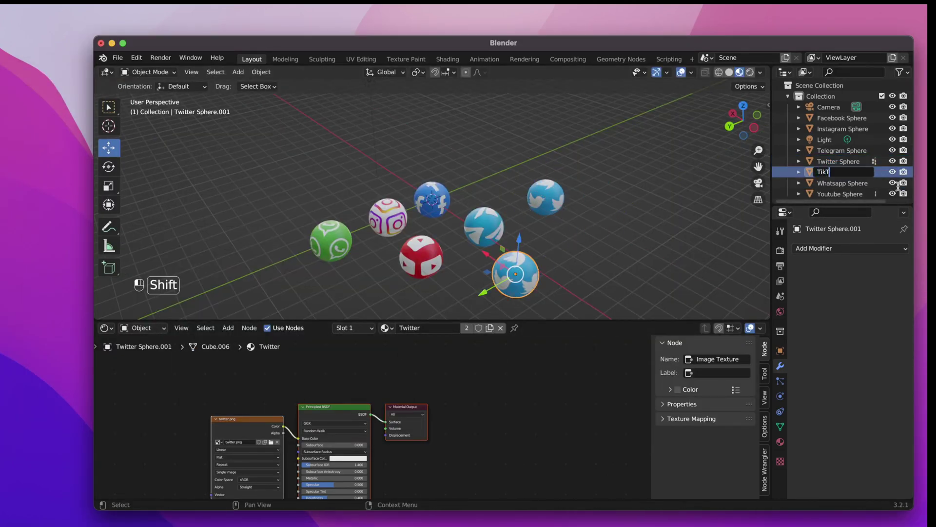
type("ok Spherer")
key("Return")
Step: Give the TikTok sphere its own material copy named TikTok and load tiktok.png into its image texture
left_click(467, 328)
left_click(419, 327)
type("TikTok")
key("Return")
left_click(271, 441)
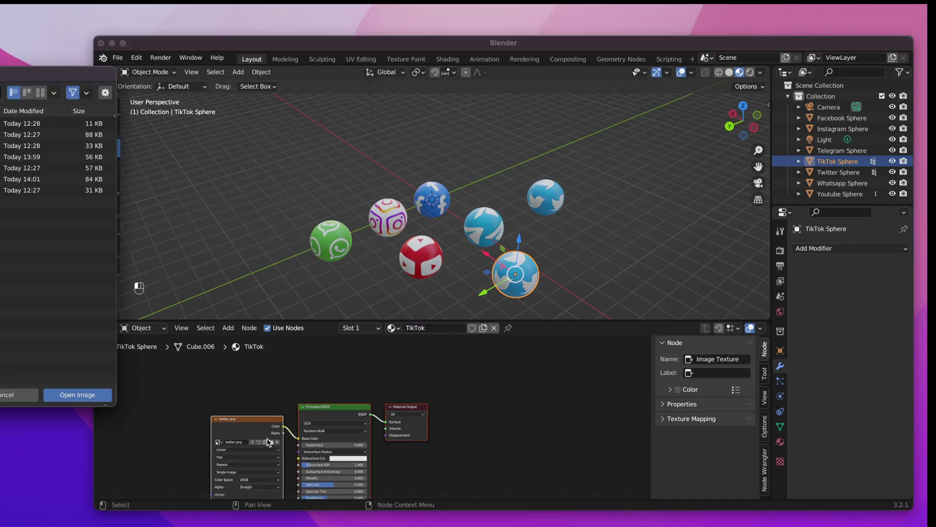
double_click(258, 182)
Step: Enlarge the 3D viewport and check the render engine setting in the scene's render properties
left_click_drag(512, 319, 512, 378)
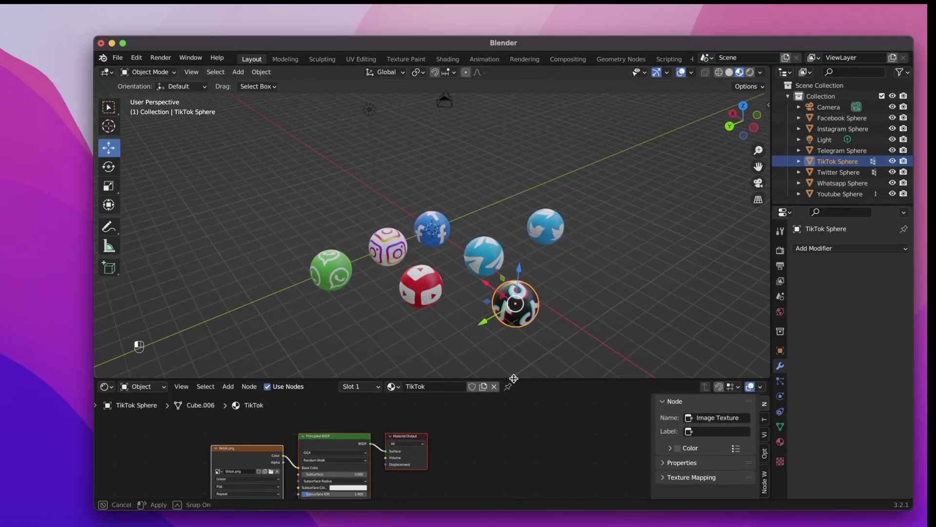
left_click(781, 250)
left_click(867, 249)
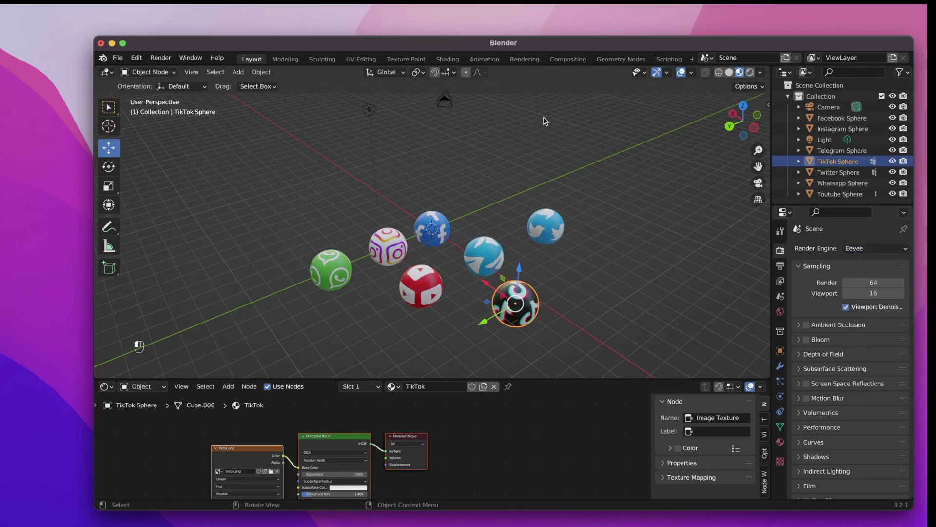
Step: Save the project as Social Media Spheres.blend in the Blender folder of the Social Media Spheres directory
left_click(120, 58)
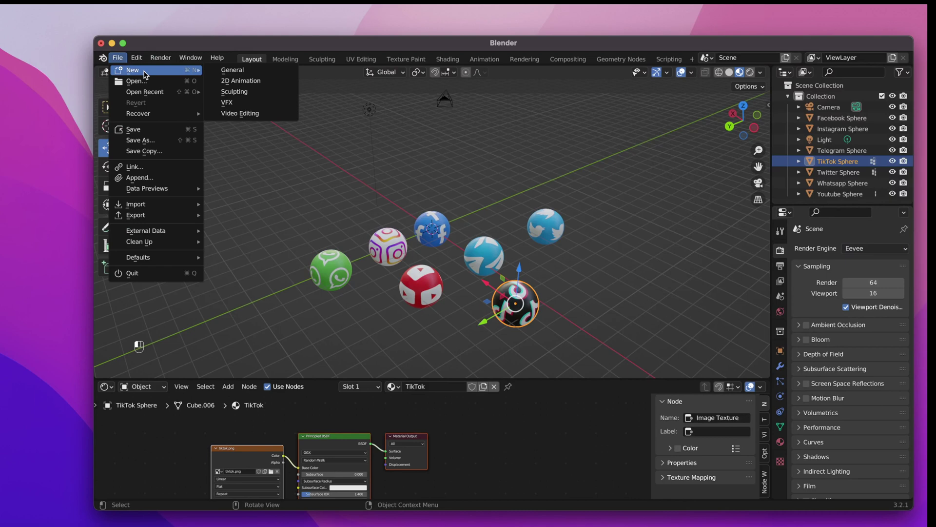
left_click(133, 129)
left_click(272, 377)
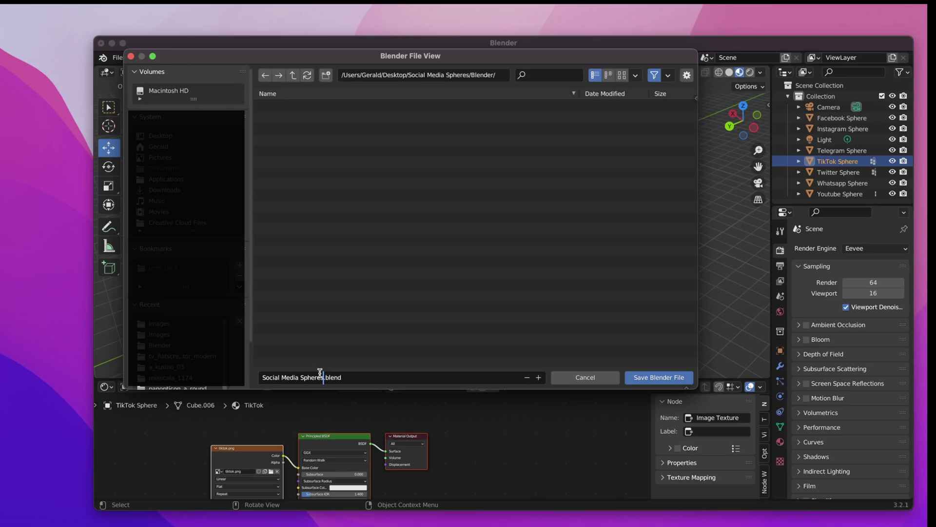
left_click(649, 380)
Step: Set the render engine to Cycles and the render device to GPU Compute
left_click(847, 249)
left_click(854, 285)
left_click(857, 276)
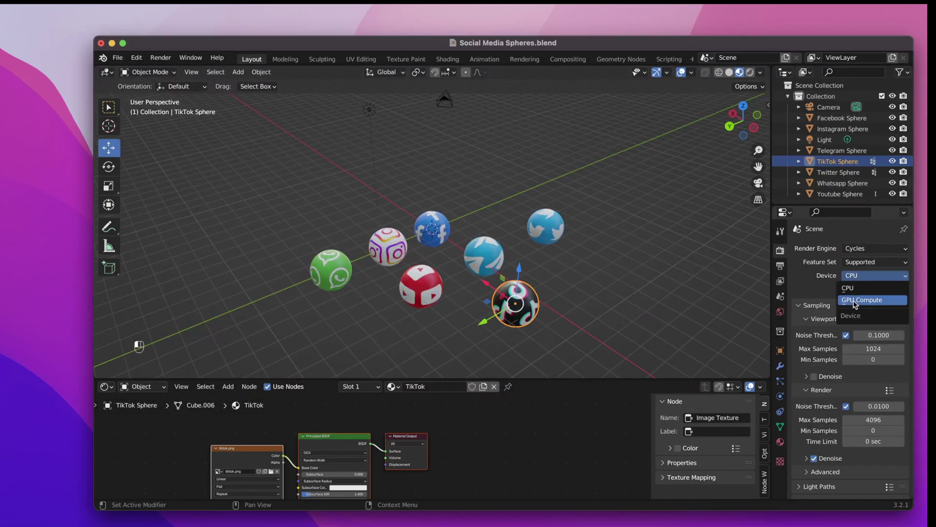
left_click(862, 300)
Step: Set the maximum samples to 32 for both viewport and render, with viewport denoising enabled
left_click(873, 348)
type("32")
key("Return")
left_click(873, 420)
type("32")
key("Return")
scroll(853, 432, "down", 2)
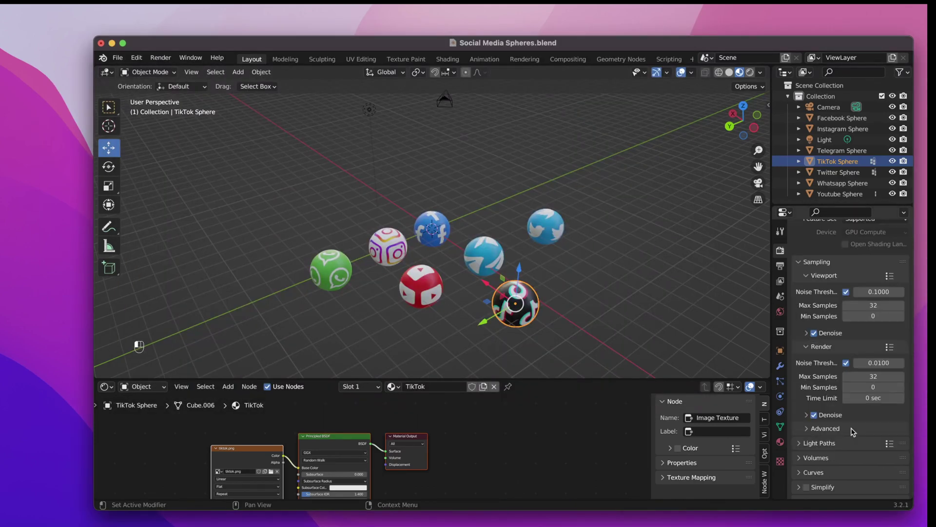
Step: With the viewport in rendered shading, add a plane at the origin and scale it up about 9.57 times beneath the spheres
left_click(749, 72)
key("shift+a")
mouse_move(453, 251)
left_click(502, 251)
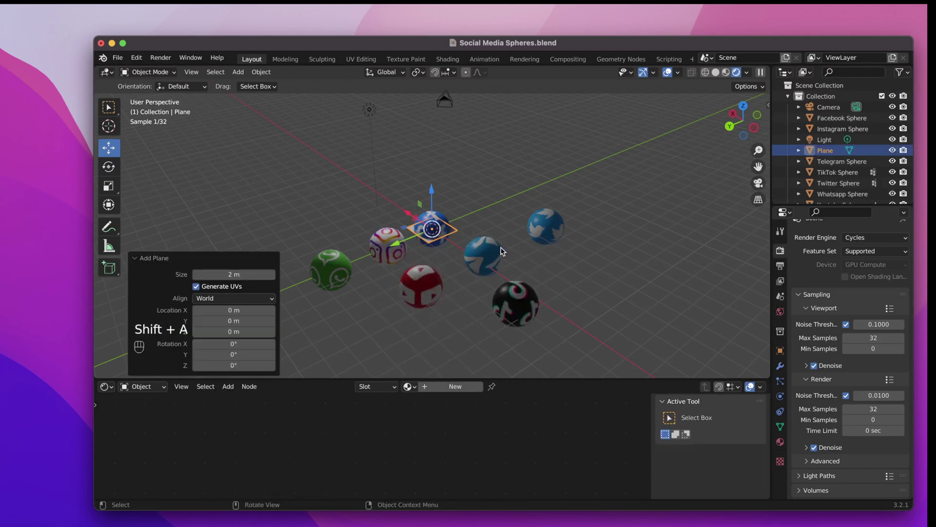
key("s")
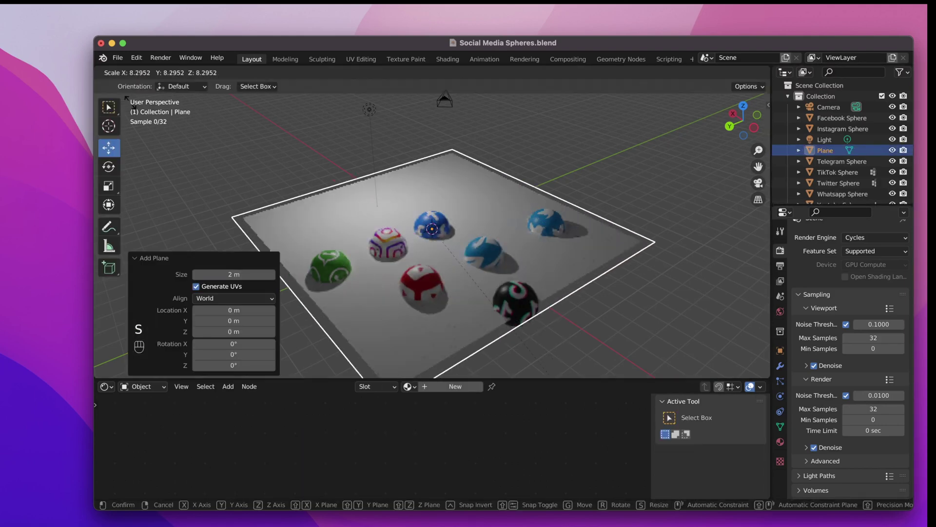
left_click(156, 153)
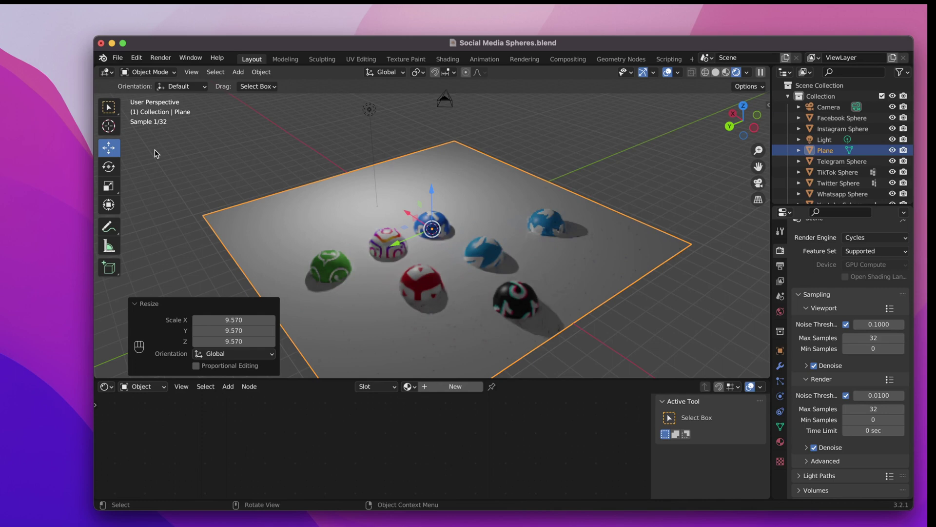
Step: Move the plane down along Z by about 1.44 m so it lies below the spheres as a floor
key("g")
key("z")
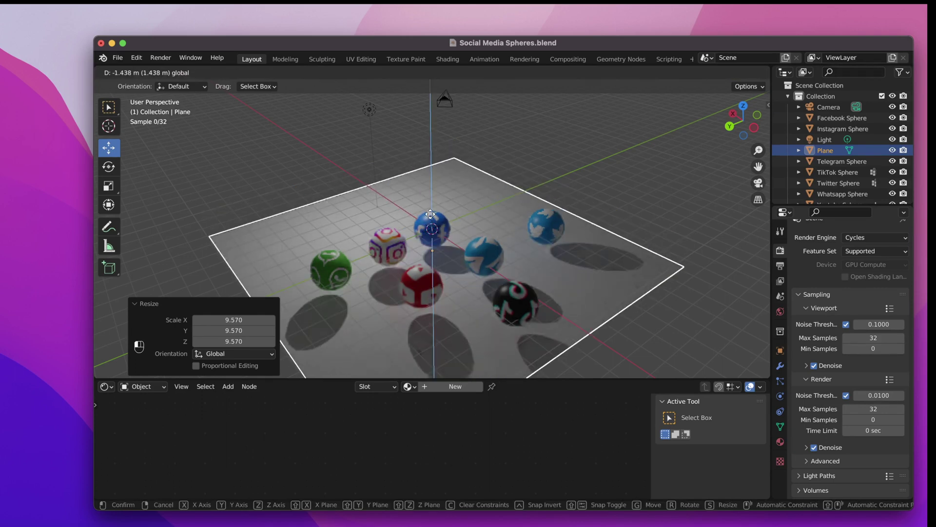
left_click(430, 214)
left_click(162, 291)
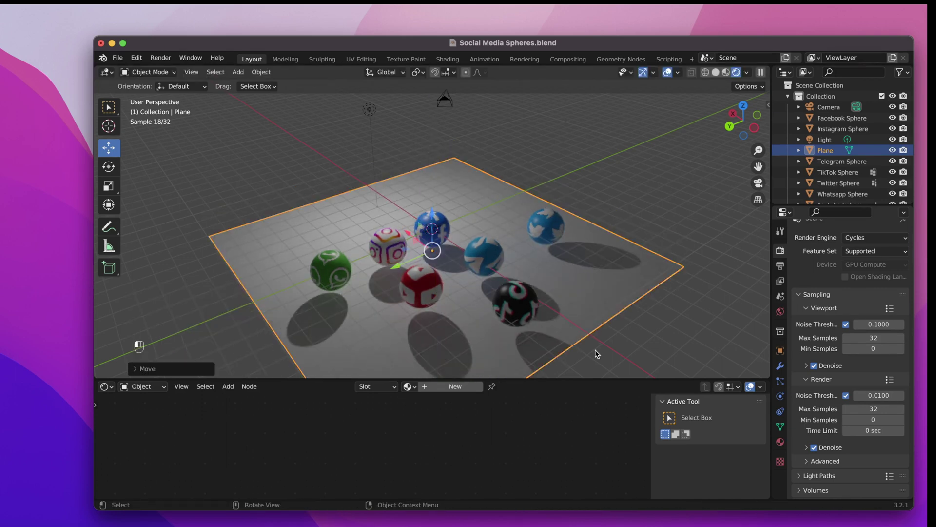
Step: Create a new material for the floor plane
left_click(780, 441)
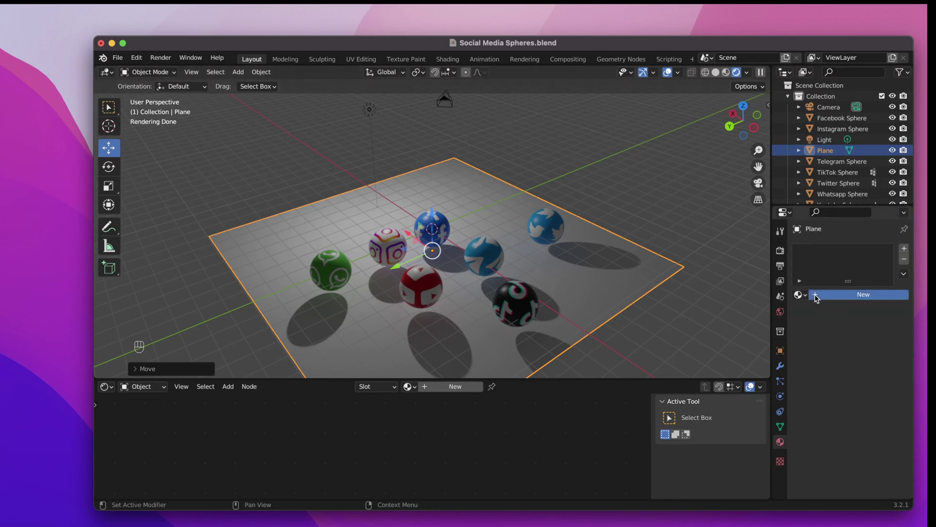
left_click(817, 295)
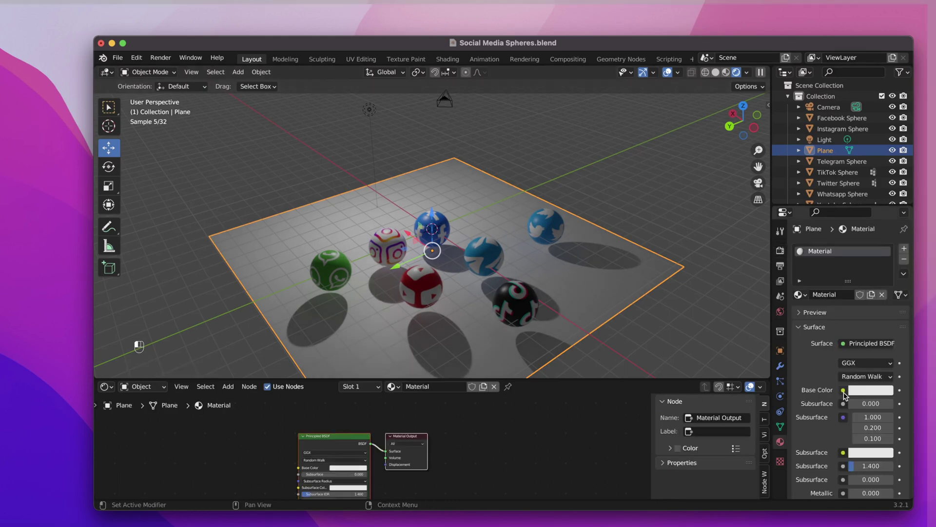